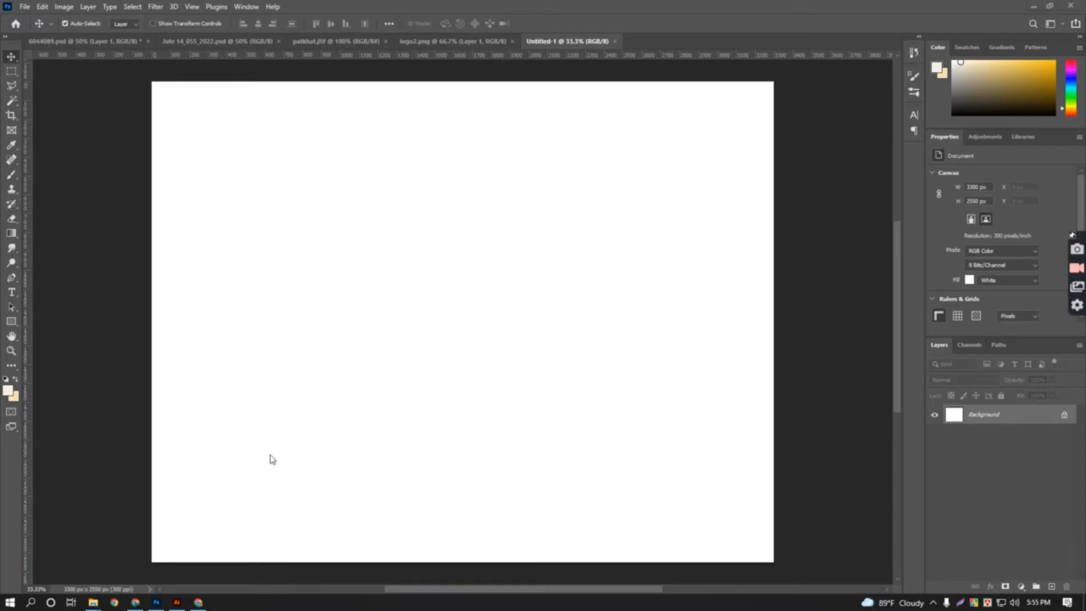
Draw a rectangle about 789 × 534 px, fill it with green, and position it in the canvas's upper middle area.
right_click(10, 326)
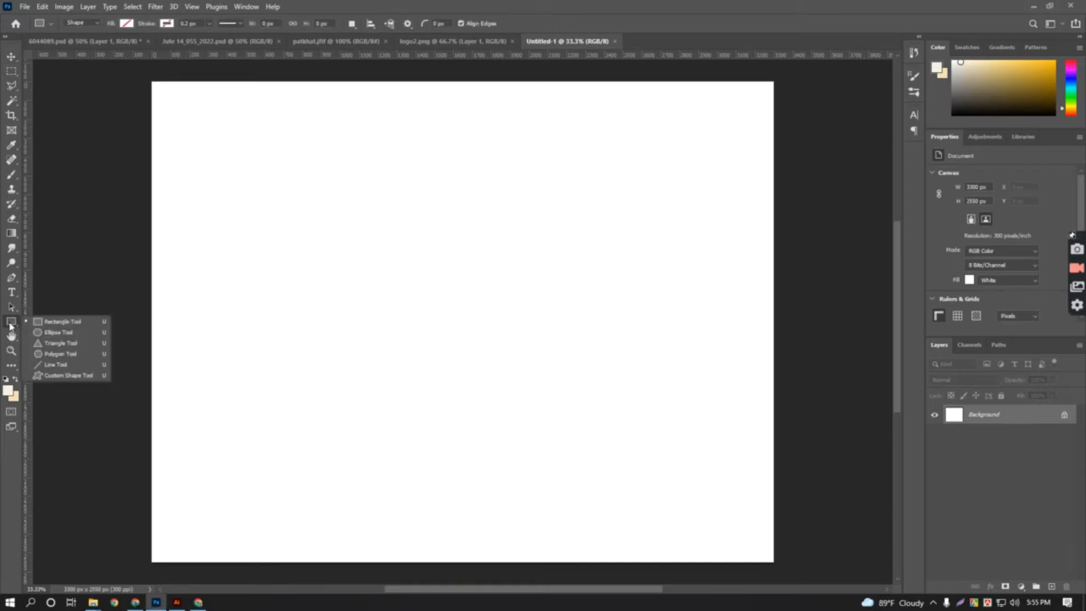
left_click(54, 321)
left_click_drag(302, 175, 451, 277)
left_click(127, 23)
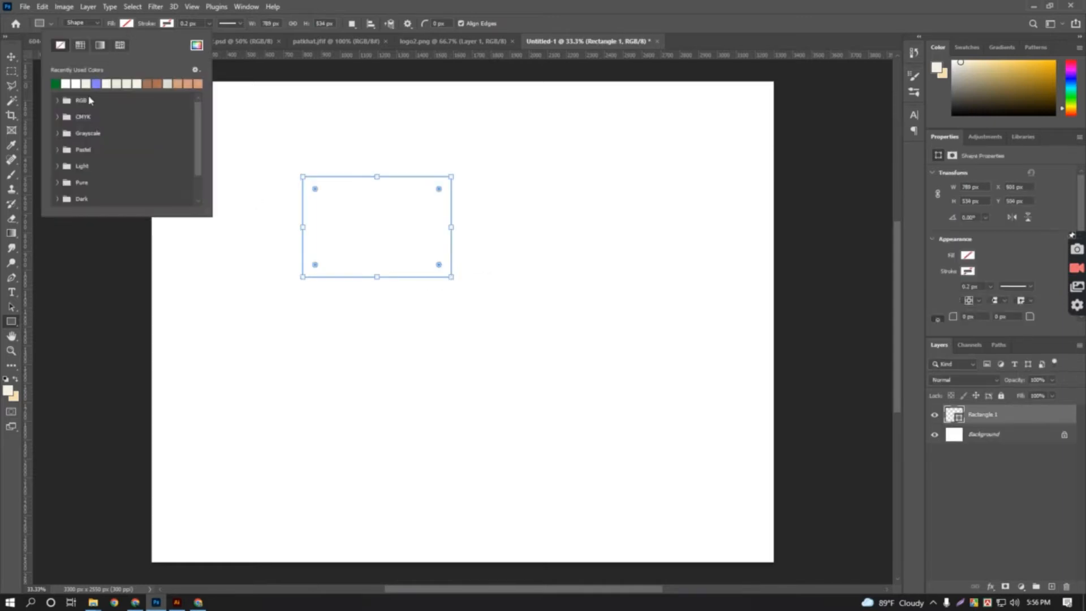
left_click(58, 85)
left_click(12, 56)
left_click_drag(402, 221, 445, 207)
Draw a green circle about 618 px in diameter below the rectangle with the Ellipse tool.
left_click(12, 321)
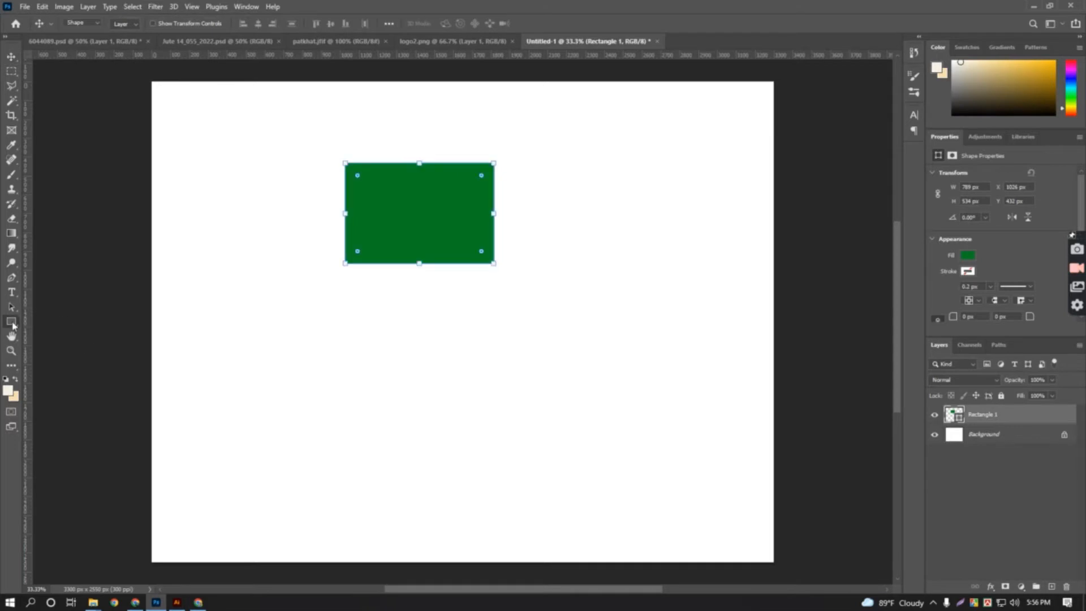
left_click(56, 333)
left_click_drag(269, 292, 385, 407)
Move the rectangle and the circle so they sit side by side in the upper half of the canvas.
left_click(12, 56)
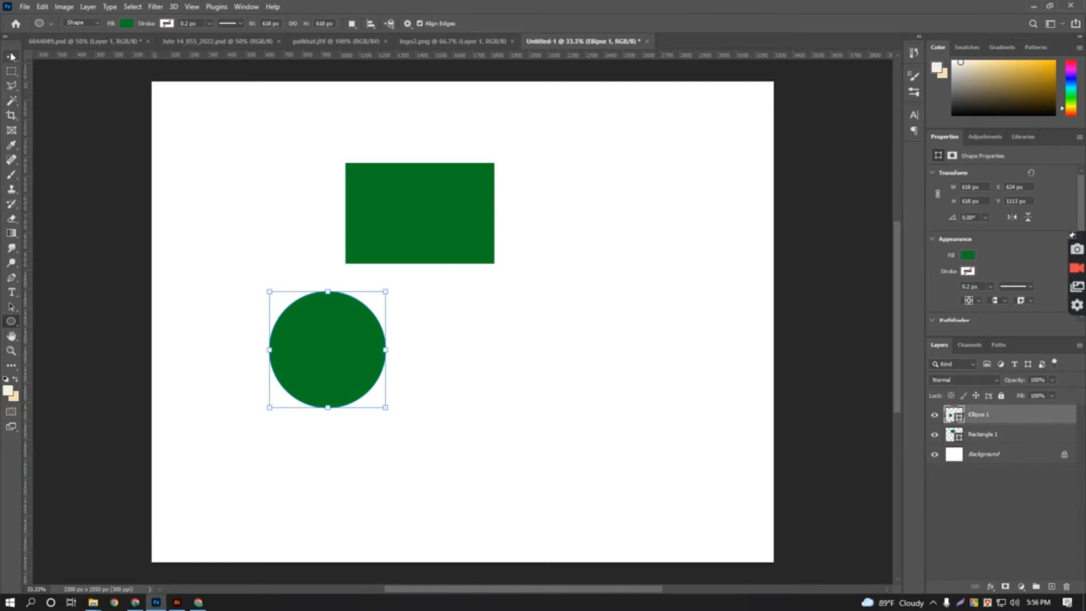
left_click(567, 412)
left_click_drag(338, 361, 515, 369)
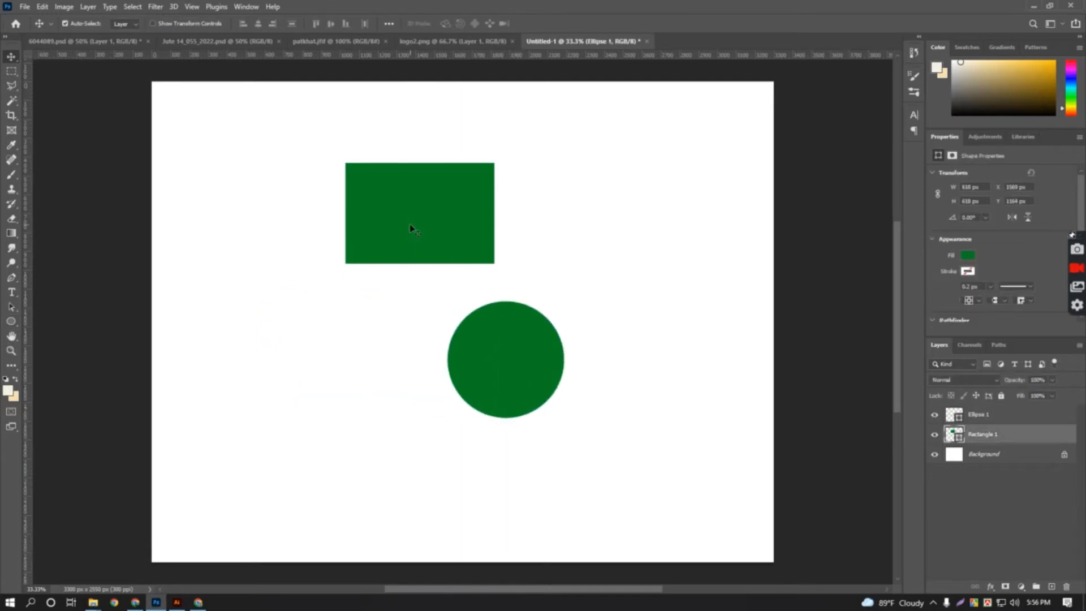
left_click_drag(409, 230, 367, 267)
left_click_drag(543, 380, 584, 269)
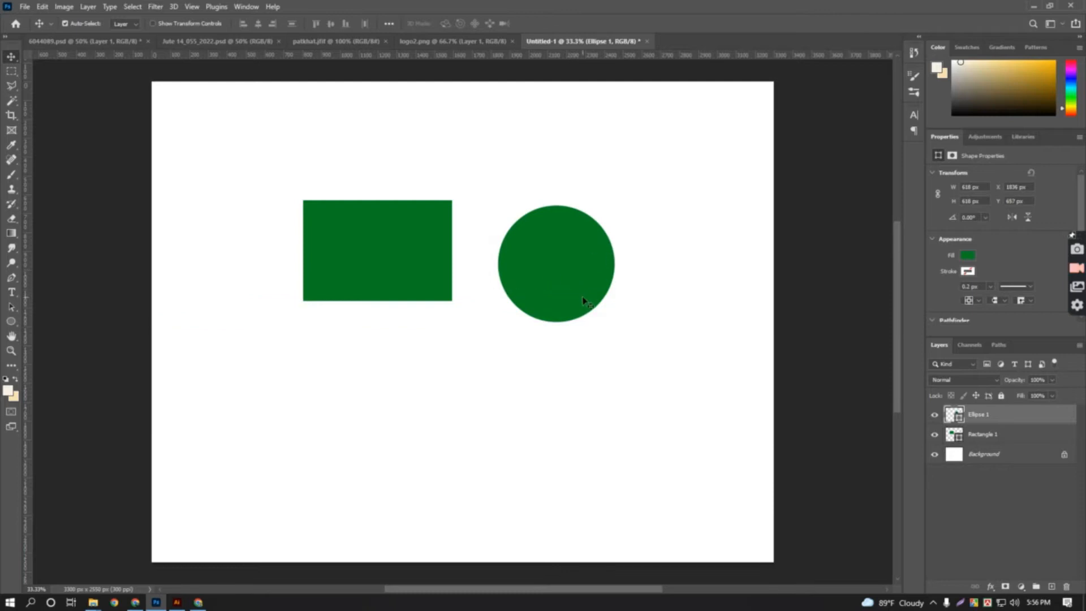
Give the circle a light purple stroke about 10.14 px wide.
left_click(11, 320)
left_click(167, 23)
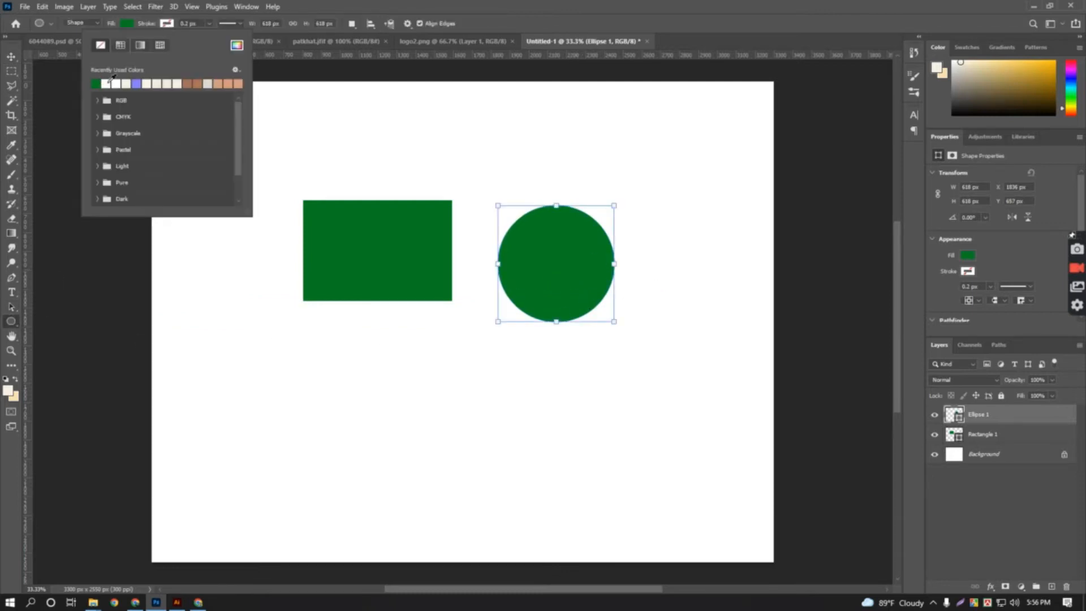
left_click(135, 84)
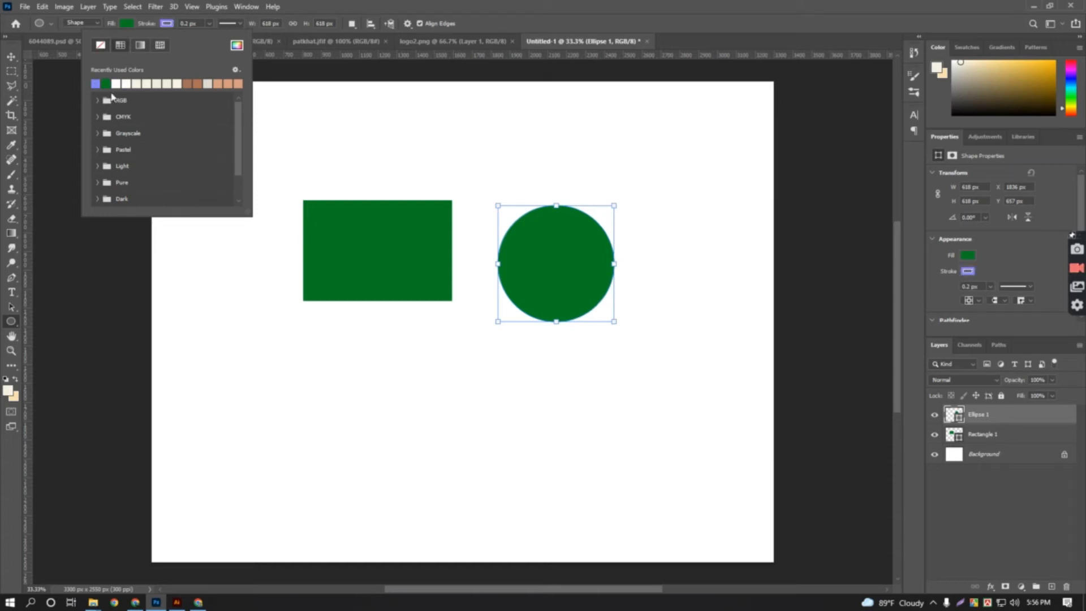
left_click(209, 26)
left_click_drag(210, 40, 218, 39)
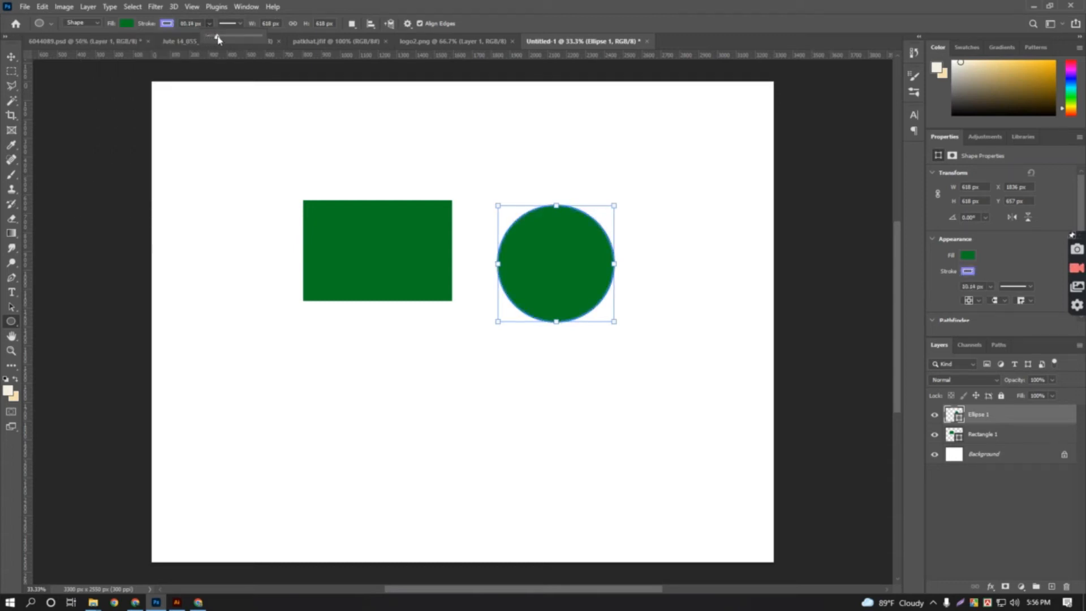
left_click(10, 55)
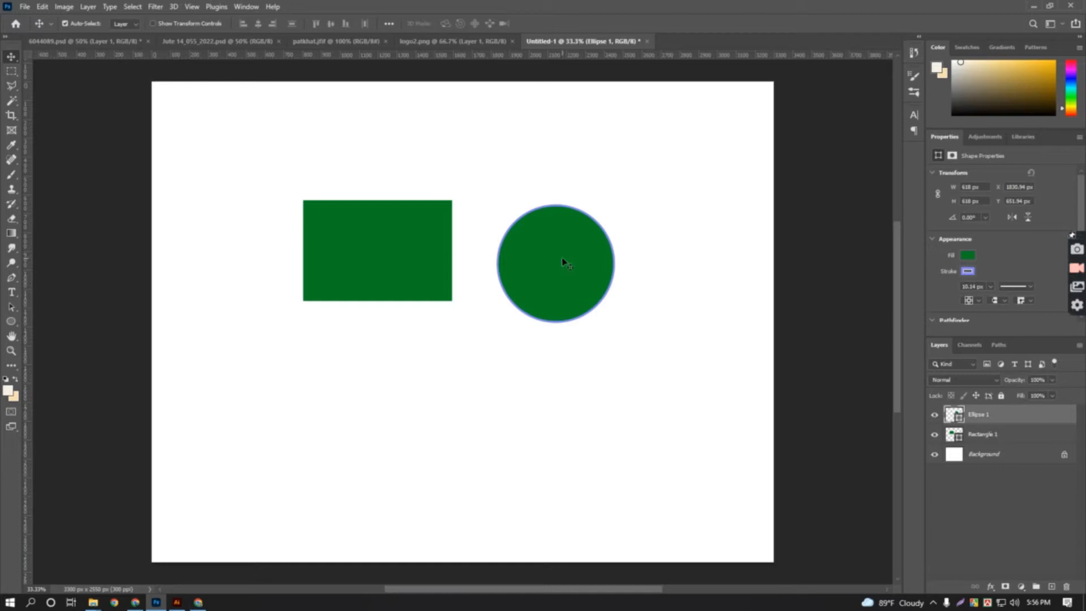
Increase the circle's stroke width to about 15.6 px.
left_click(11, 320)
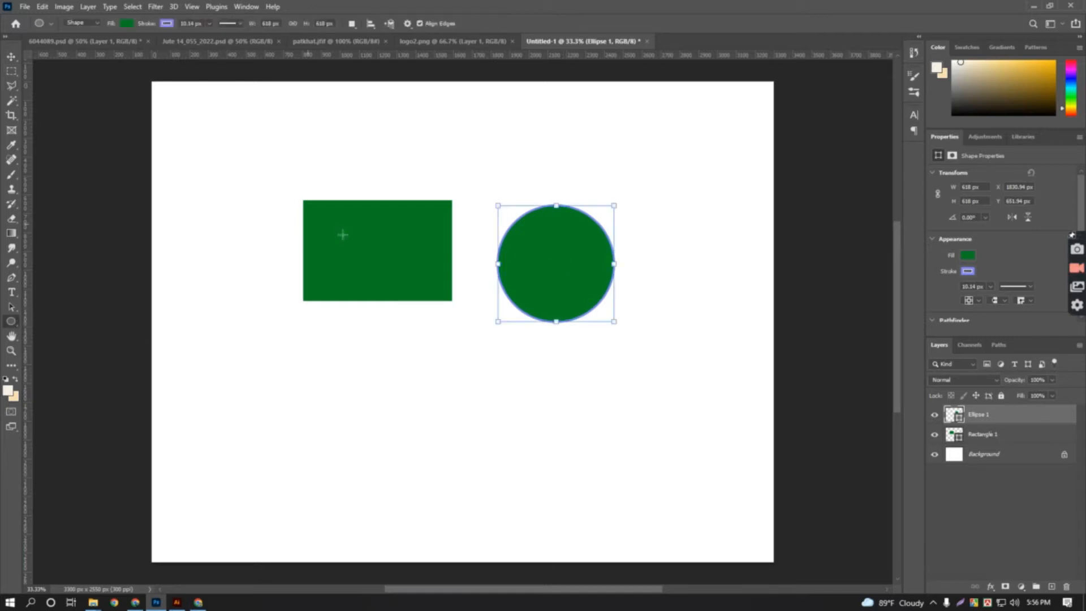
left_click(210, 24)
left_click_drag(210, 37, 211, 39)
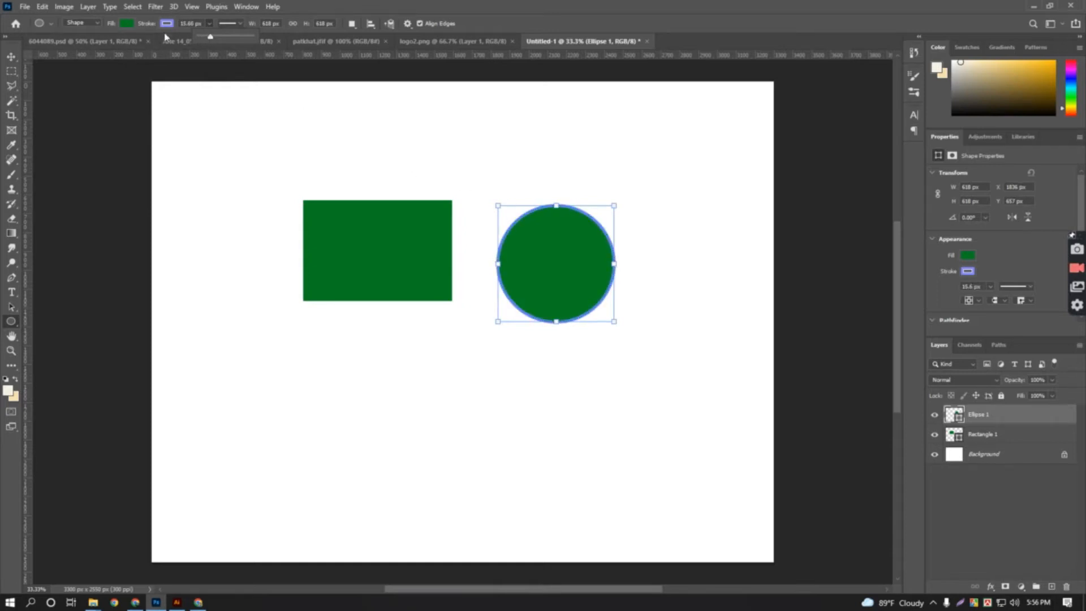
Enlarge the circle to about 874.5 px, and arrange it near the canvas centre with the rectangle in the canvas's upper-left corner.
left_click_drag(613, 205, 661, 157)
left_click(11, 56)
left_click_drag(567, 221, 565, 252)
left_click_drag(434, 245, 300, 141)
left_click_drag(556, 306, 507, 304)
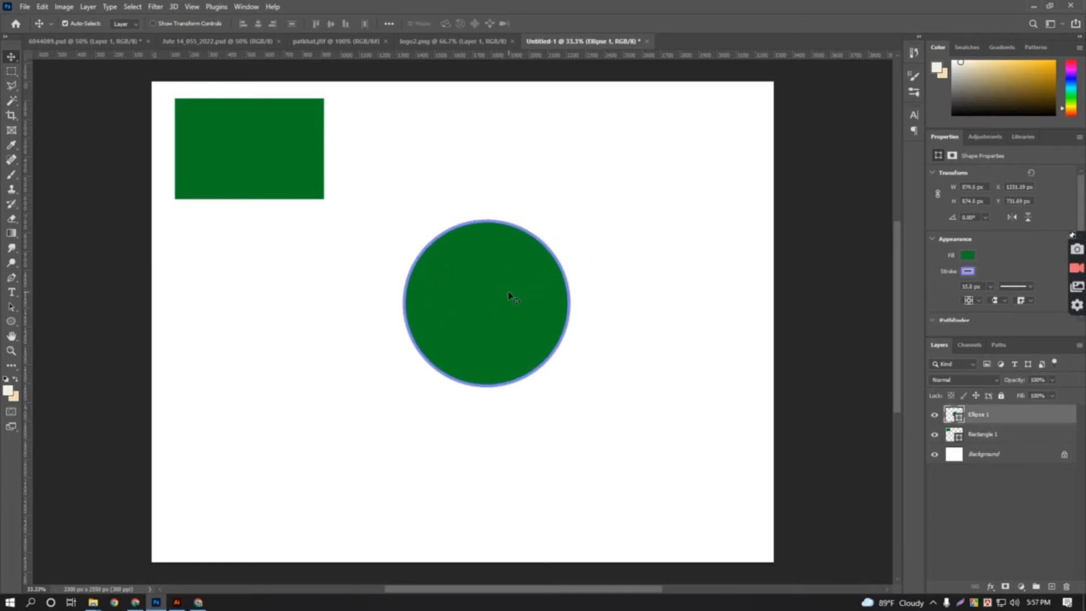
left_click_drag(483, 292, 451, 288)
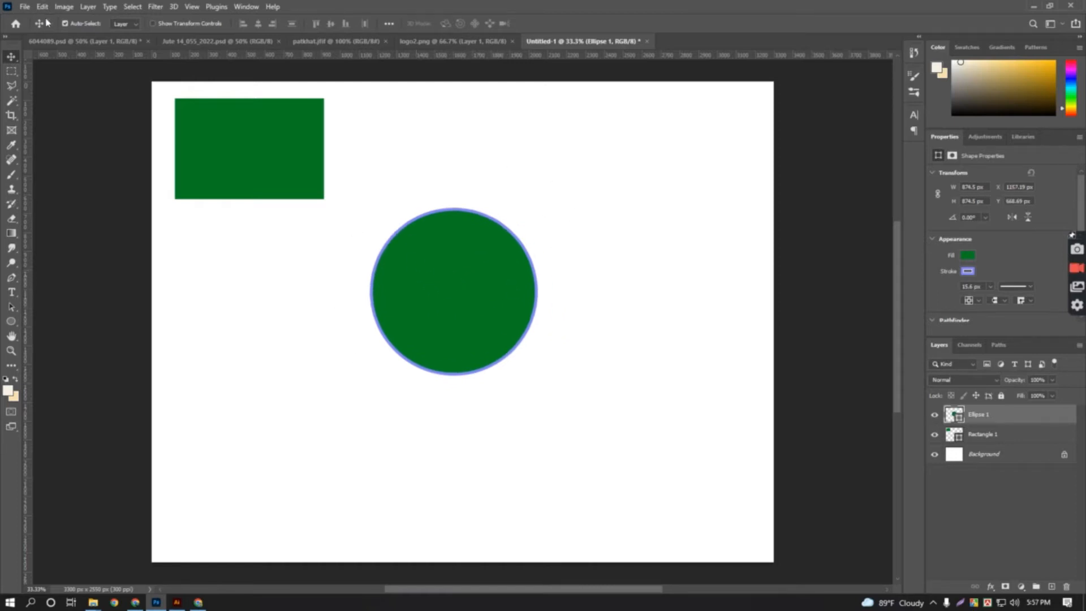
Open the omelette photo Low-FODMAP-Mediterranean-Omelet-Square-1.jpg from the Downloads folder.
left_click(25, 7)
left_click(36, 30)
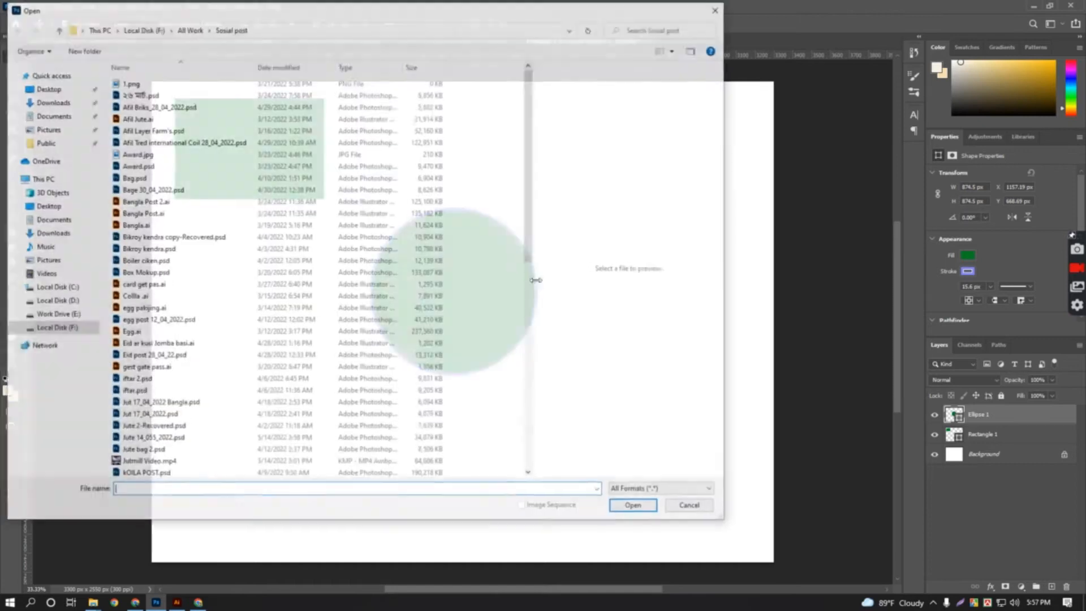
left_click(67, 233)
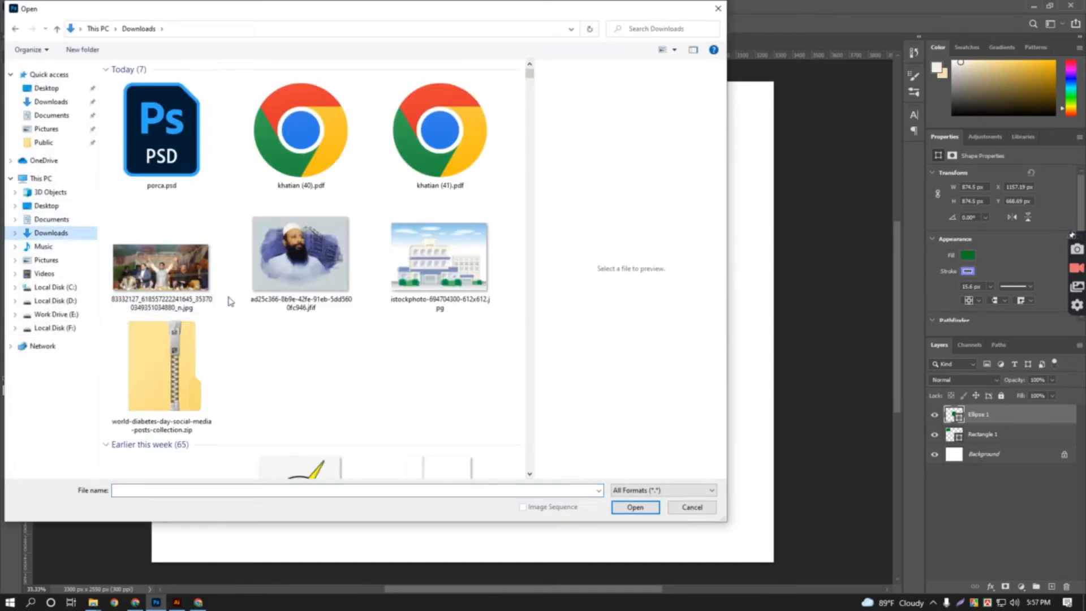
scroll(238, 346, "down", 10)
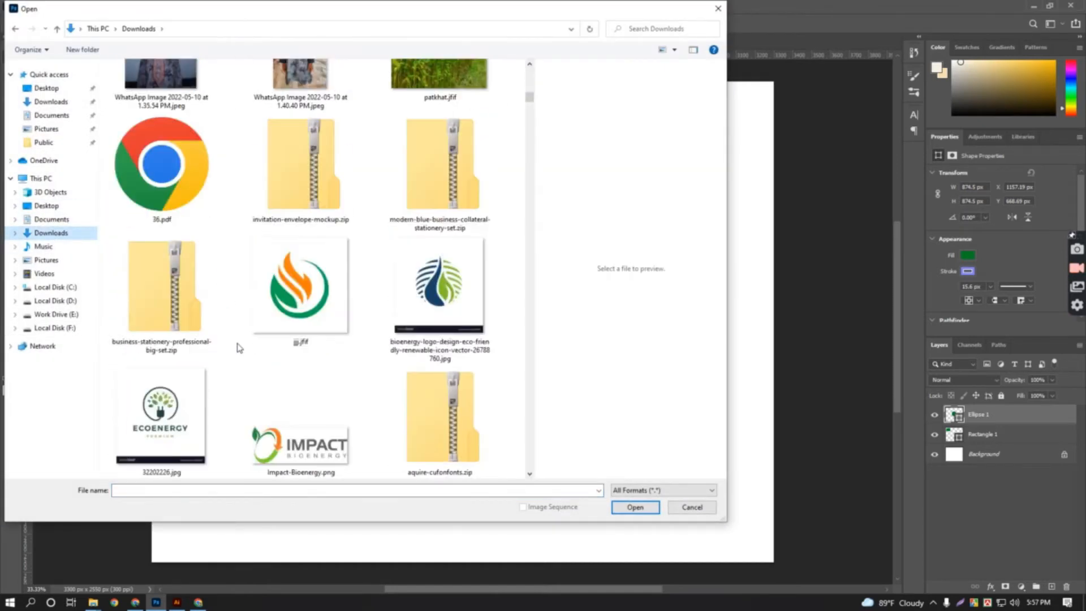
scroll(237, 346, "down", 7)
scroll(238, 345, "up", 2)
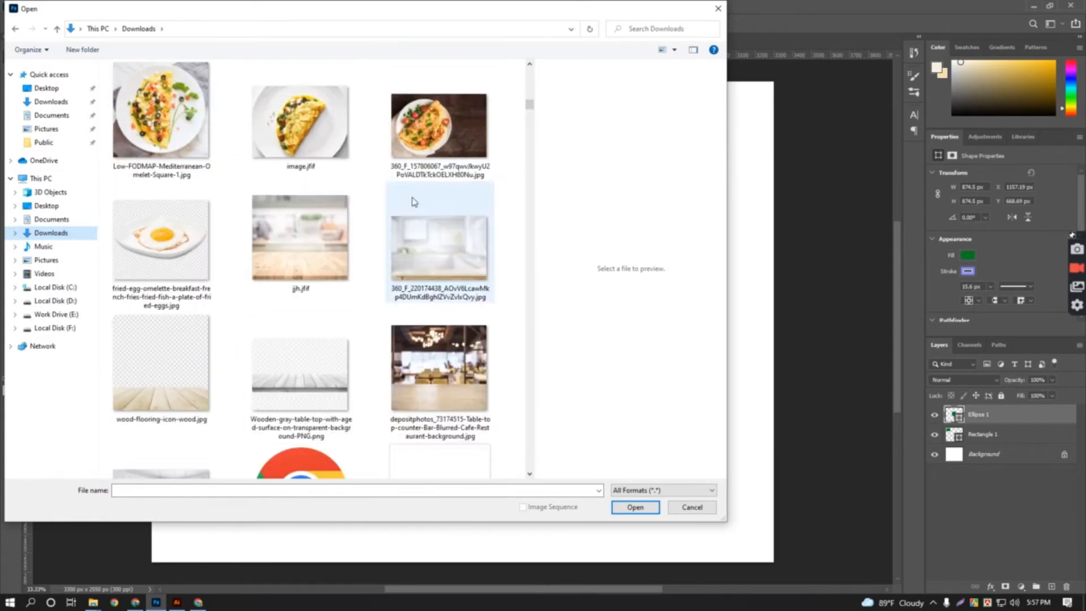
left_click(319, 139)
left_click(186, 121)
left_click(642, 506)
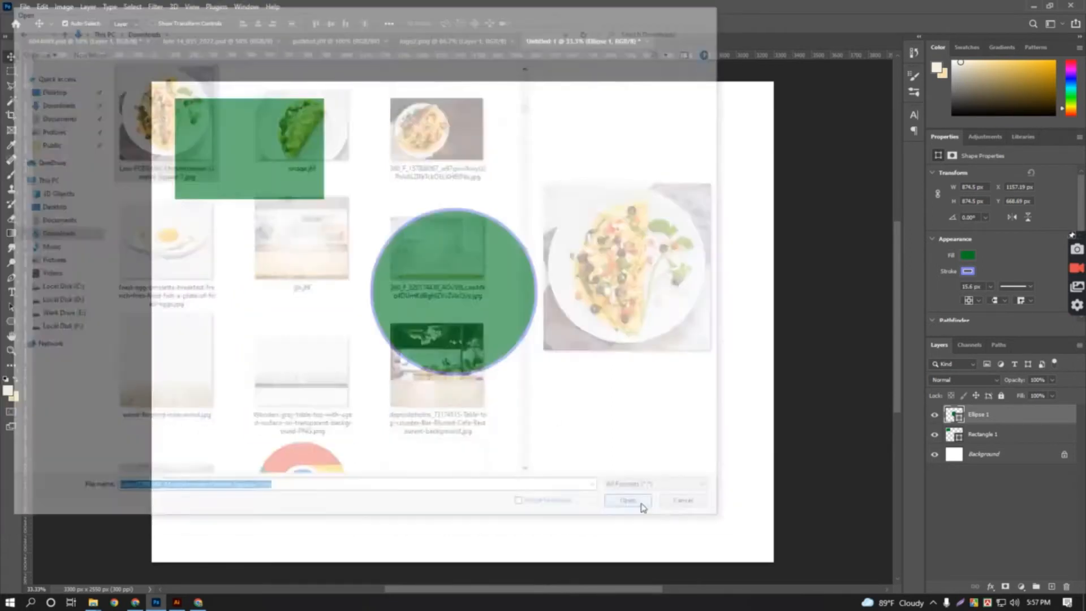
Copy the omelette photo into the Untitled-1 document and place it over the circle.
left_click(565, 41)
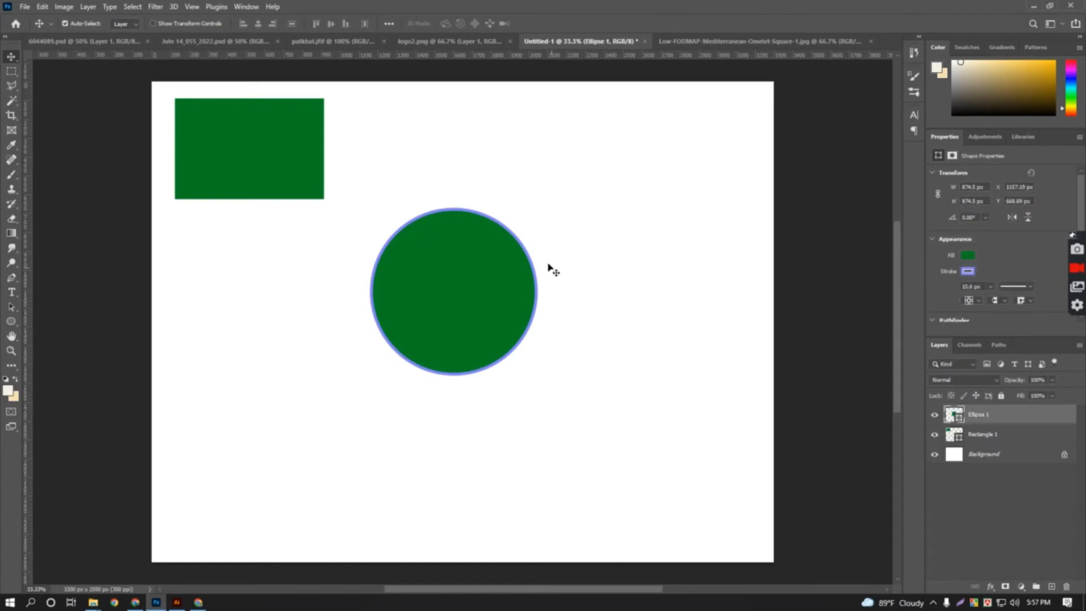
left_click(747, 42)
left_click_drag(582, 49, 623, 293)
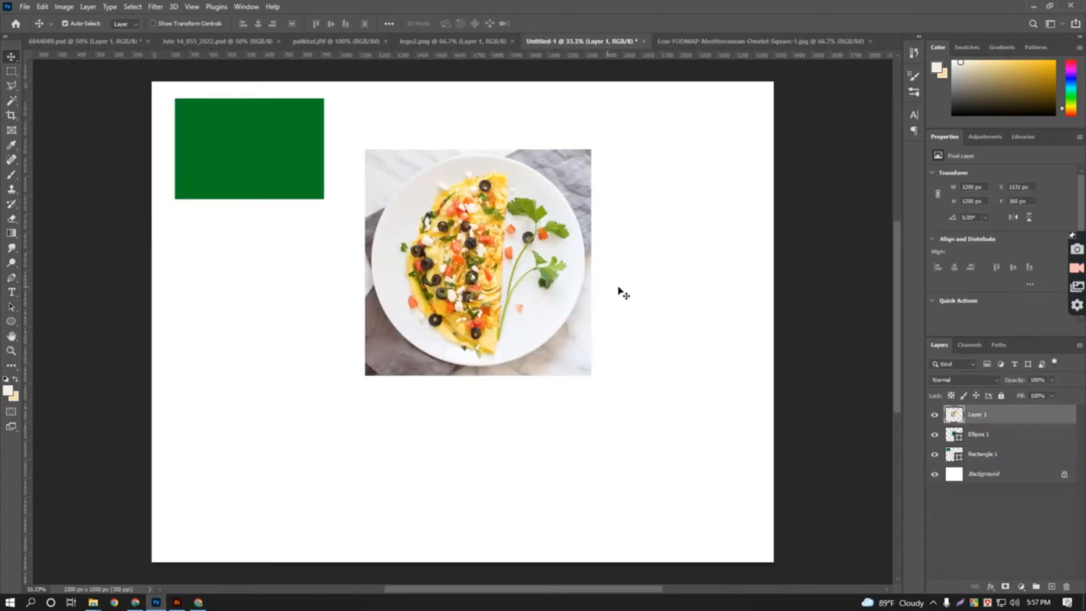
left_click_drag(530, 249, 509, 292)
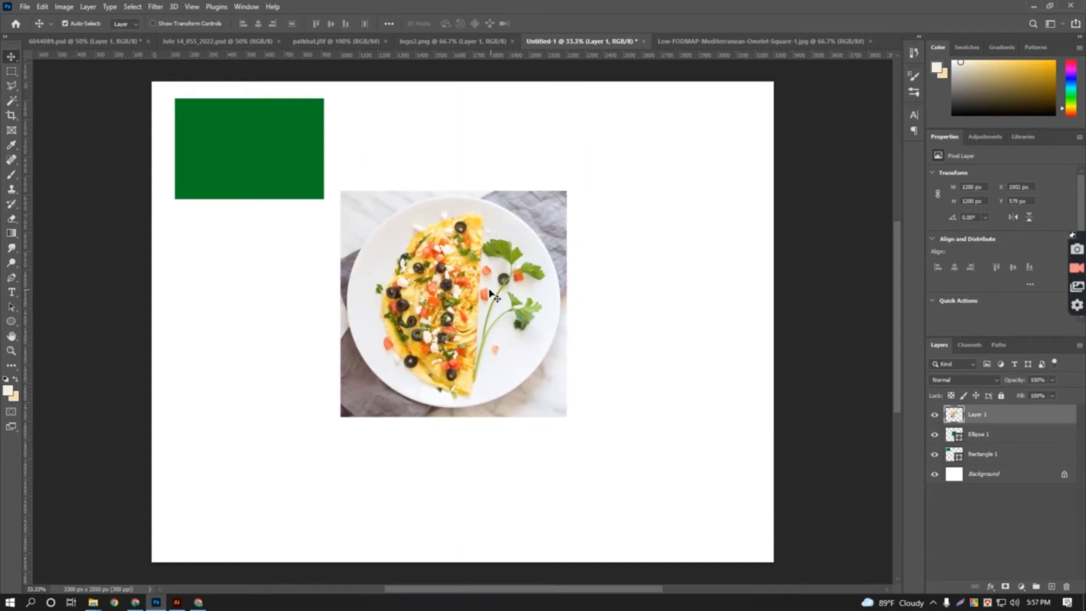
Scale the omelette photo down to about 956 px square and position it so it covers the circle.
left_click(935, 417)
left_click(935, 416)
key("ctrl")
key("ctrl+t")
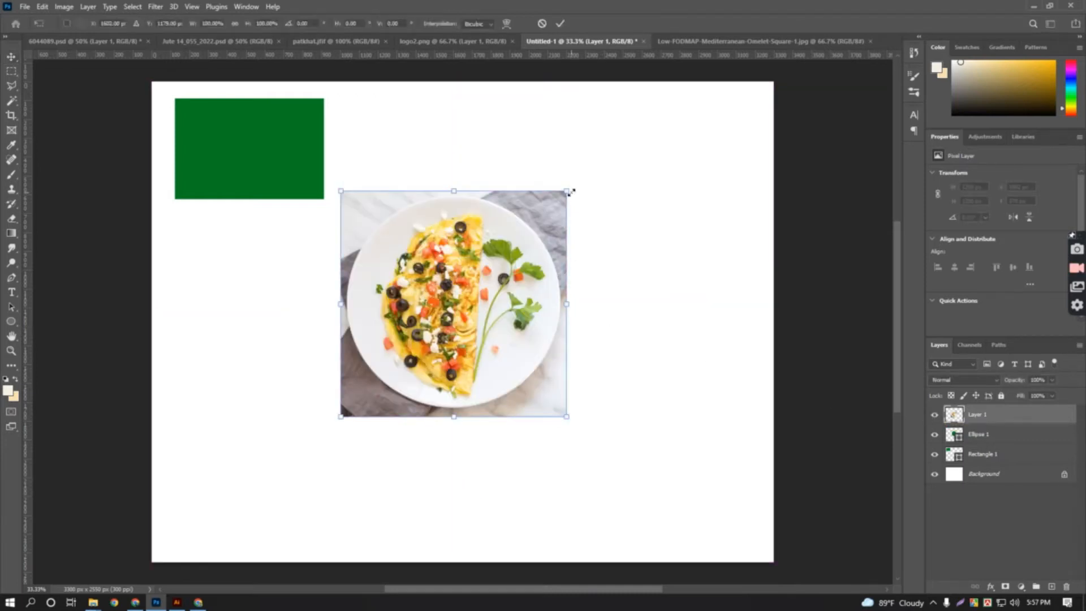
left_click_drag(570, 192, 520, 235)
left_click_drag(461, 300, 484, 258)
left_click(560, 23)
Rename the omelette photo's layer as image.
left_click(981, 434)
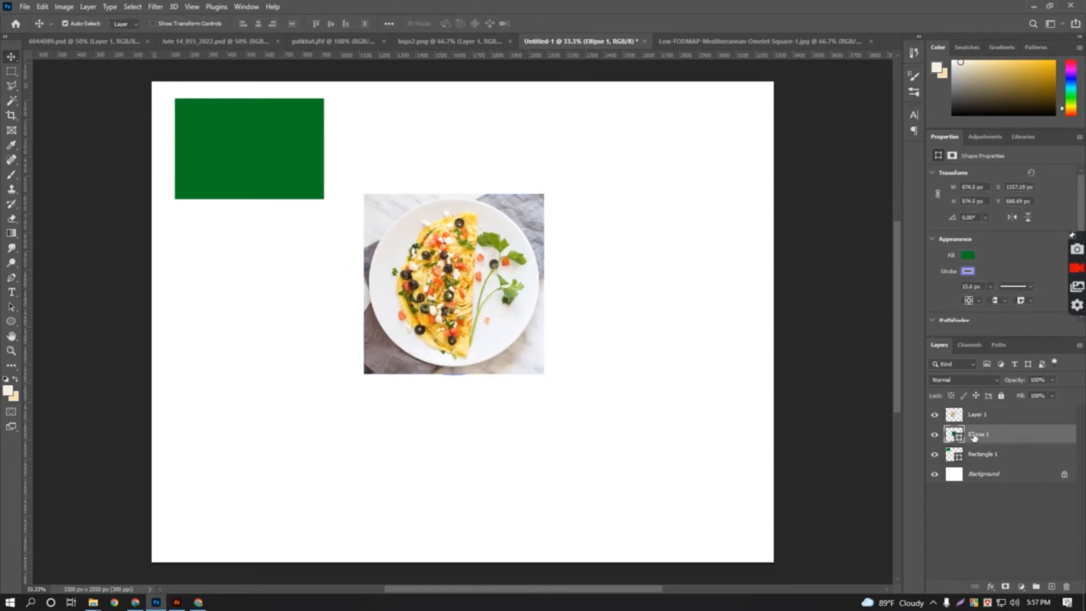
left_click(987, 416)
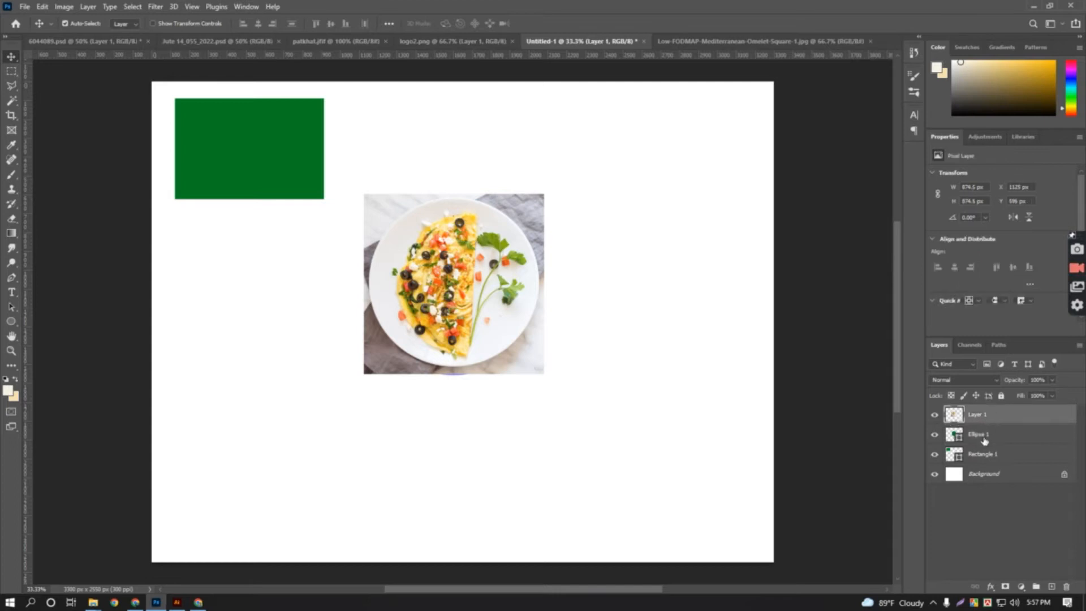
left_click(984, 440)
left_click(980, 417)
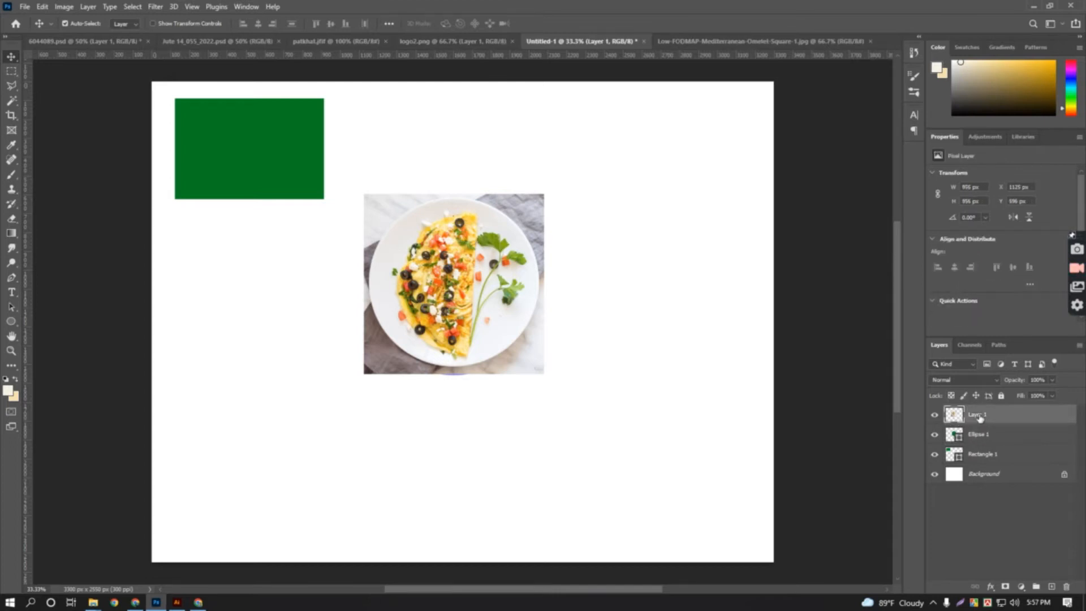
double_click(979, 416)
key("BackSpace")
key("Return")
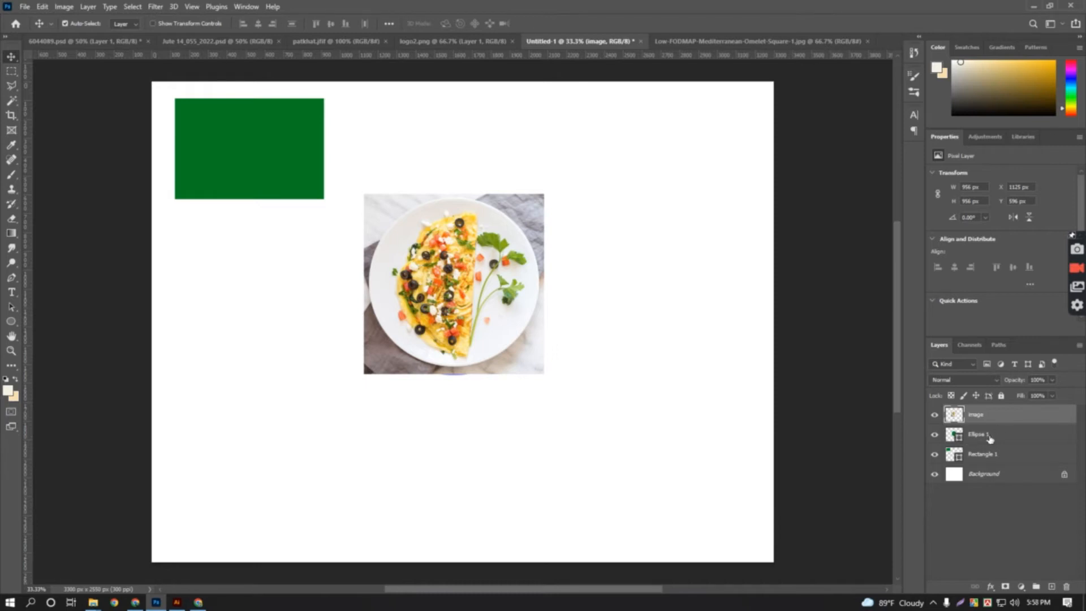
Create a clipping mask from the image layer onto the circle and adjust the photo's position inside it.
right_click(987, 416)
left_click(997, 417)
right_click(986, 417)
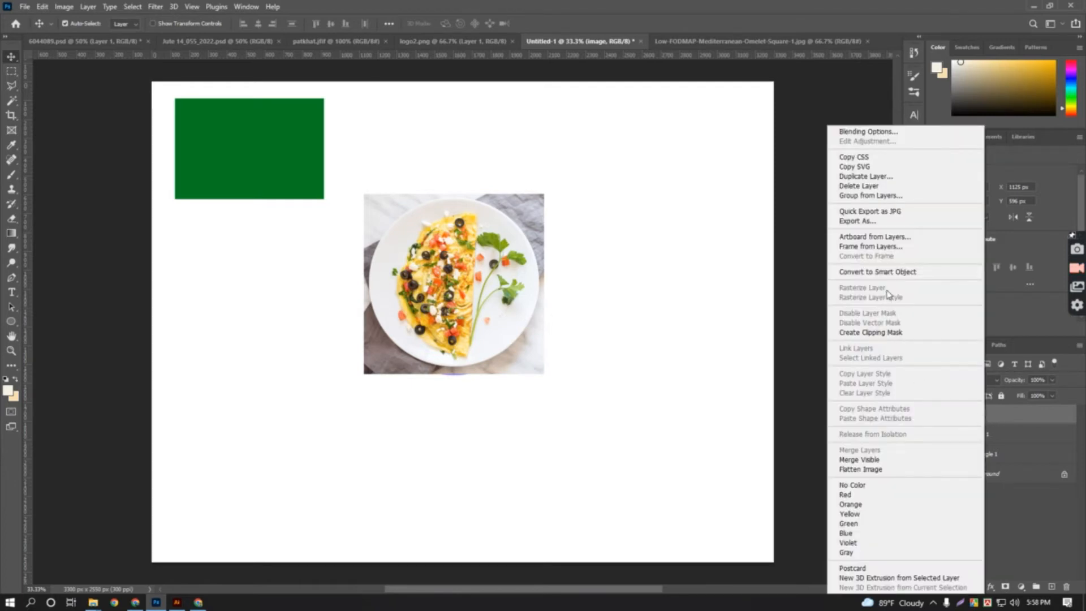
left_click(871, 334)
left_click_drag(476, 305, 477, 313)
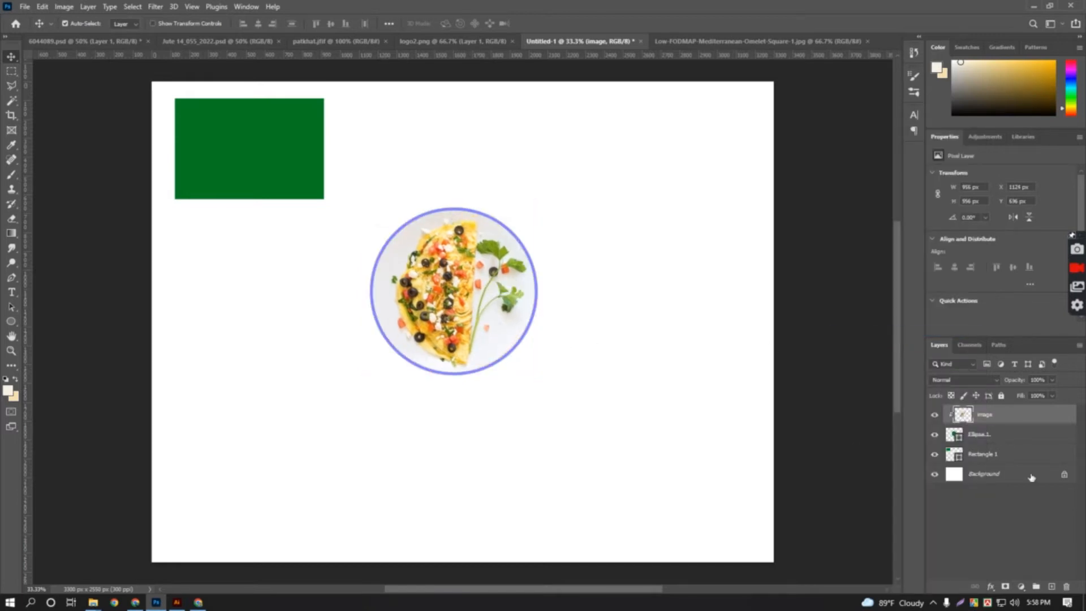
Hide and show the Ellipse 1 layer to examine how the photo is clipped to the circle.
left_click(985, 437)
left_click(934, 434)
left_click(934, 434)
mouse_move(469, 280)
left_mouse_down()
mouse_move(466, 258)
mouse_move(465, 281)
left_mouse_up()
Move the green rectangle to the upper-left area of the canvas, clear of the clipped circle.
left_click_drag(275, 154, 308, 208)
left_click(11, 321)
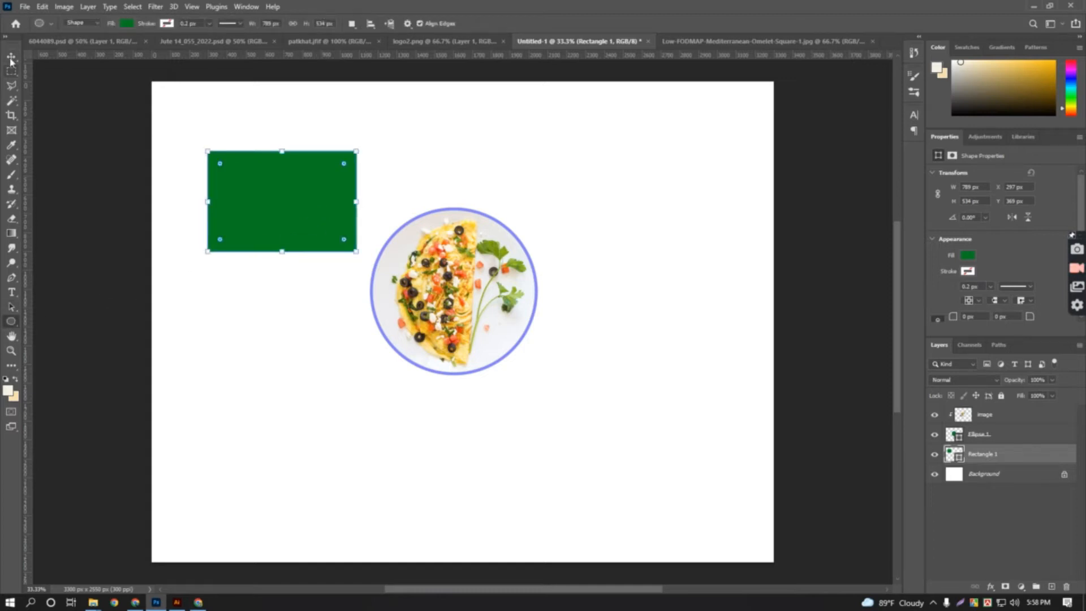
key("v")
left_click_drag(285, 205, 319, 196)
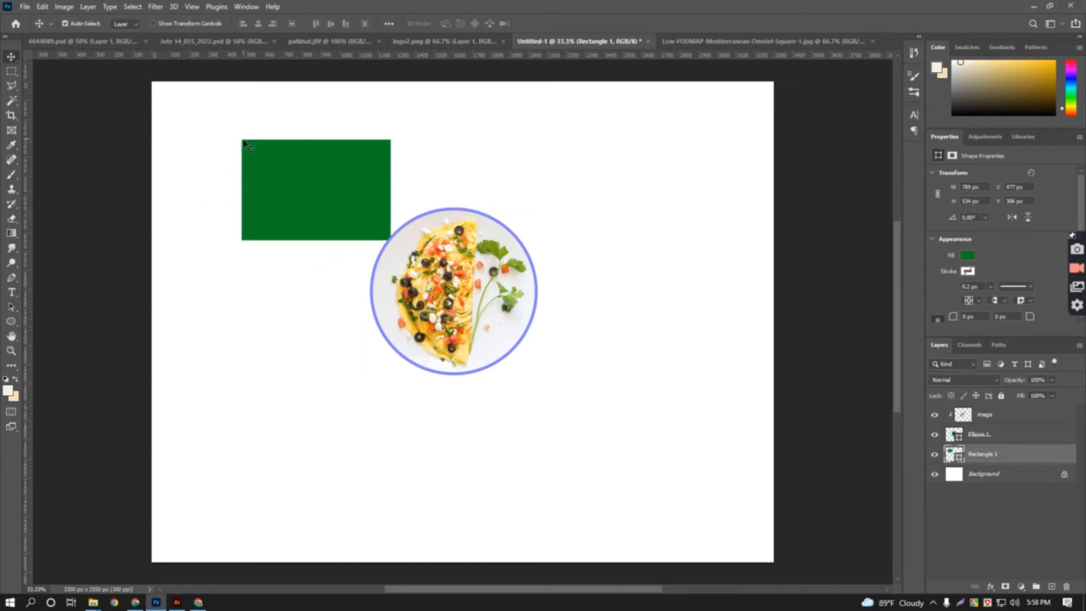
left_click_drag(300, 158, 259, 140)
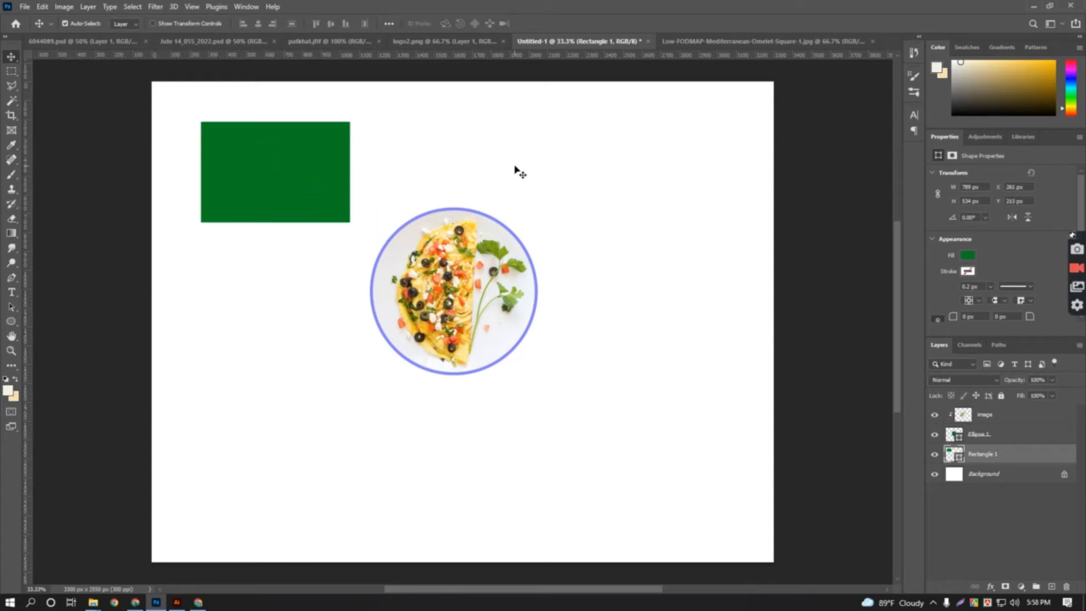
Copy the omelette photo into Untitled-1 again, place it over the green rectangle, and select its layer.
left_click(775, 41)
left_click_drag(599, 251, 491, 271)
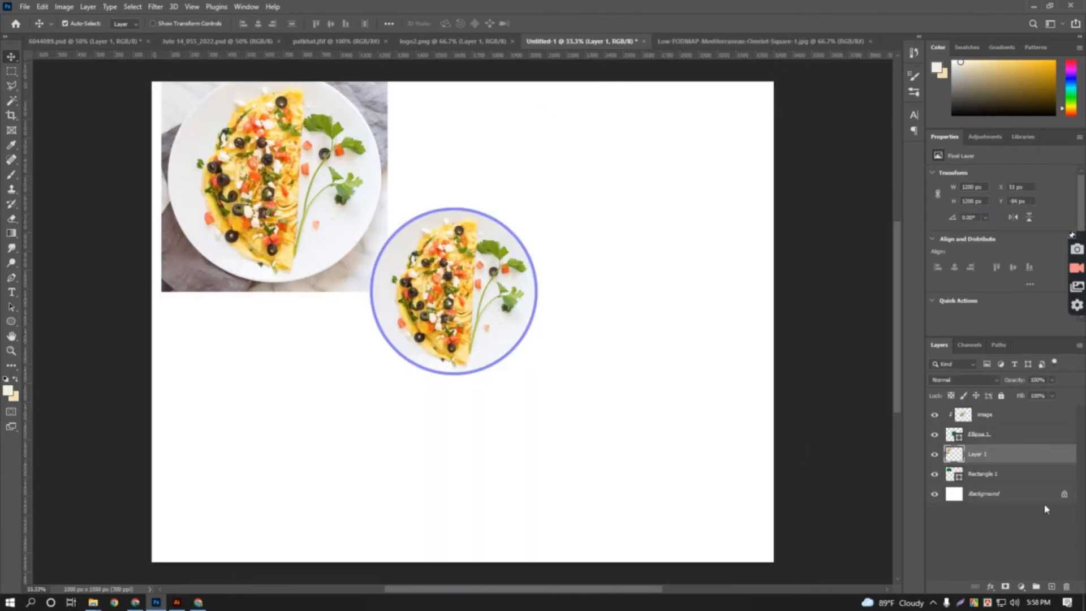
left_click(973, 475)
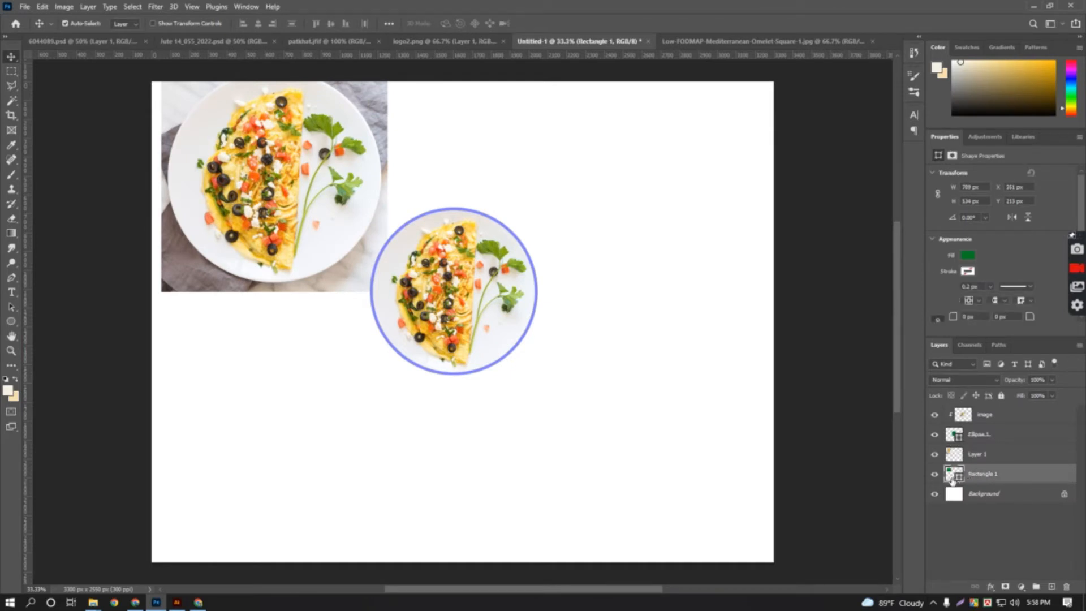
left_click(982, 458)
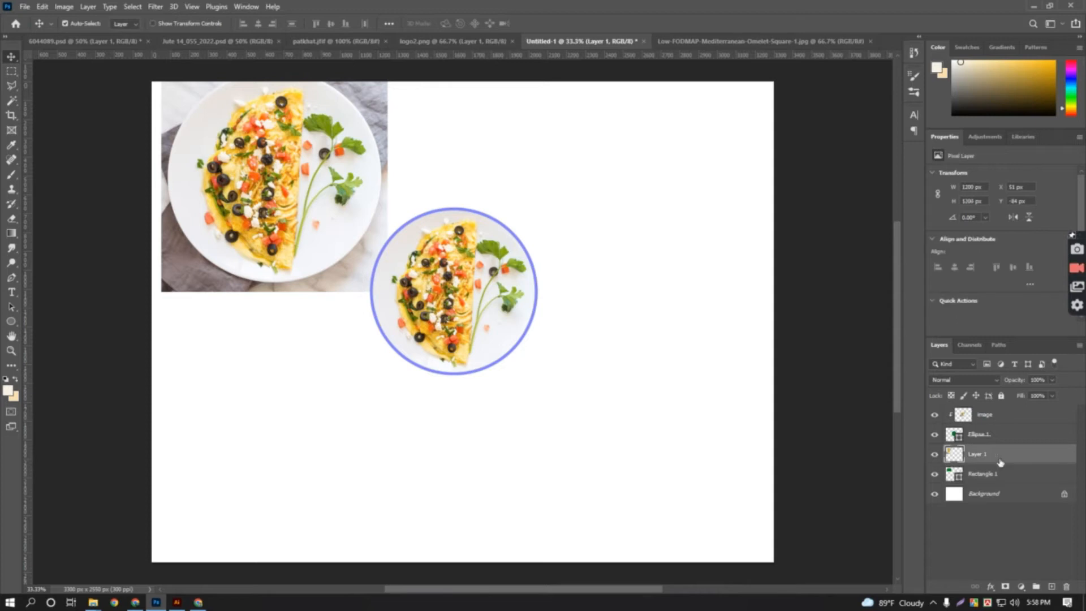
Check the second omelette photo's visibility and create a clipping mask from its layer onto the rectangle.
left_click(933, 455)
left_click(934, 456)
right_click(998, 455)
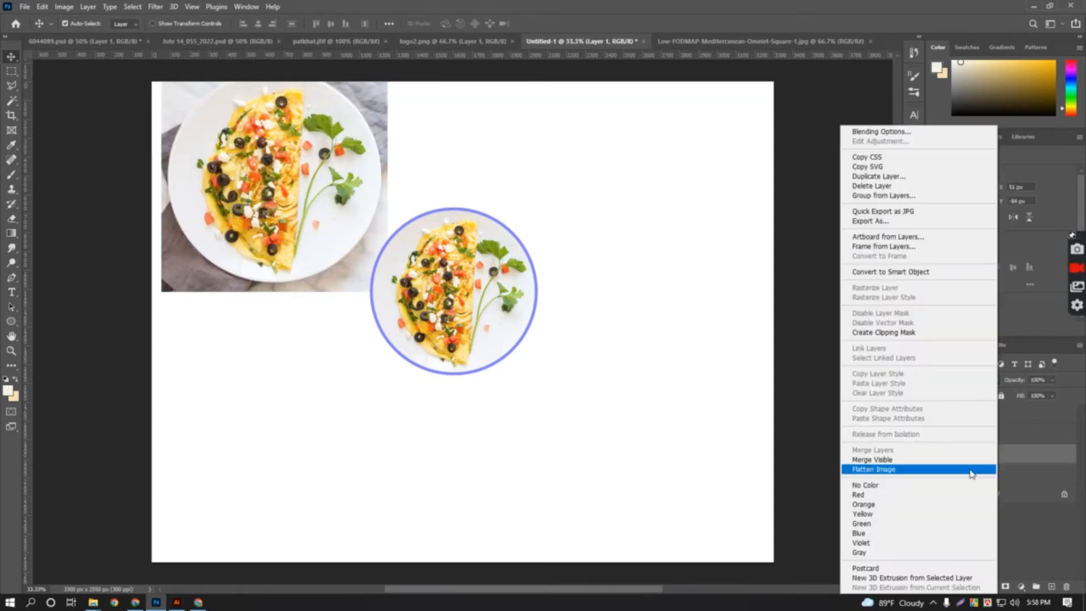
left_click(910, 339)
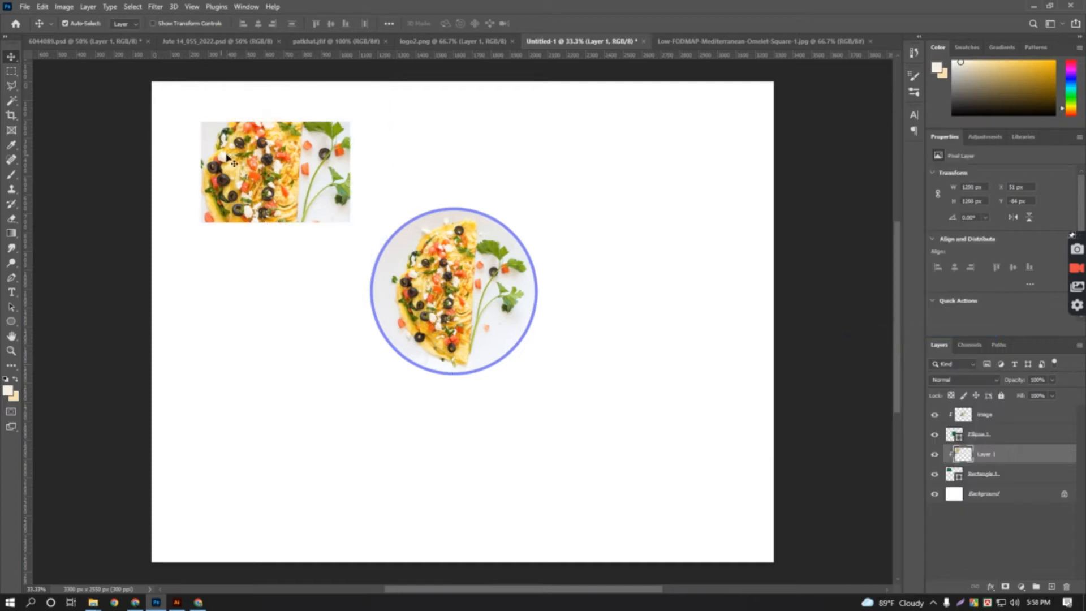
Give the Rectangle 1 shape a green stroke about 7.4 px wide and deselect it.
left_click(970, 475)
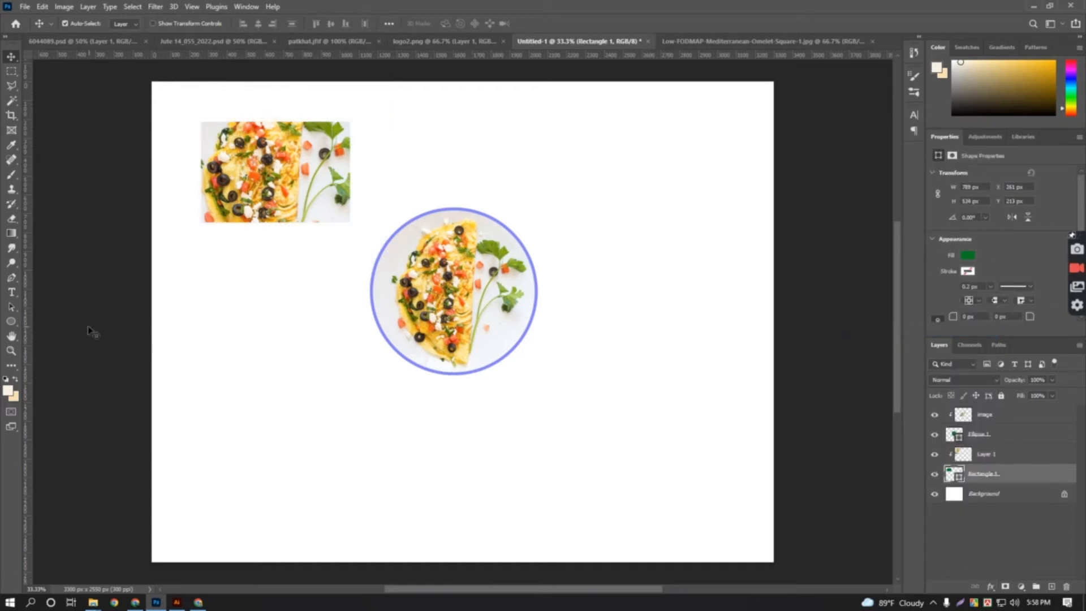
left_click(11, 320)
left_click(167, 24)
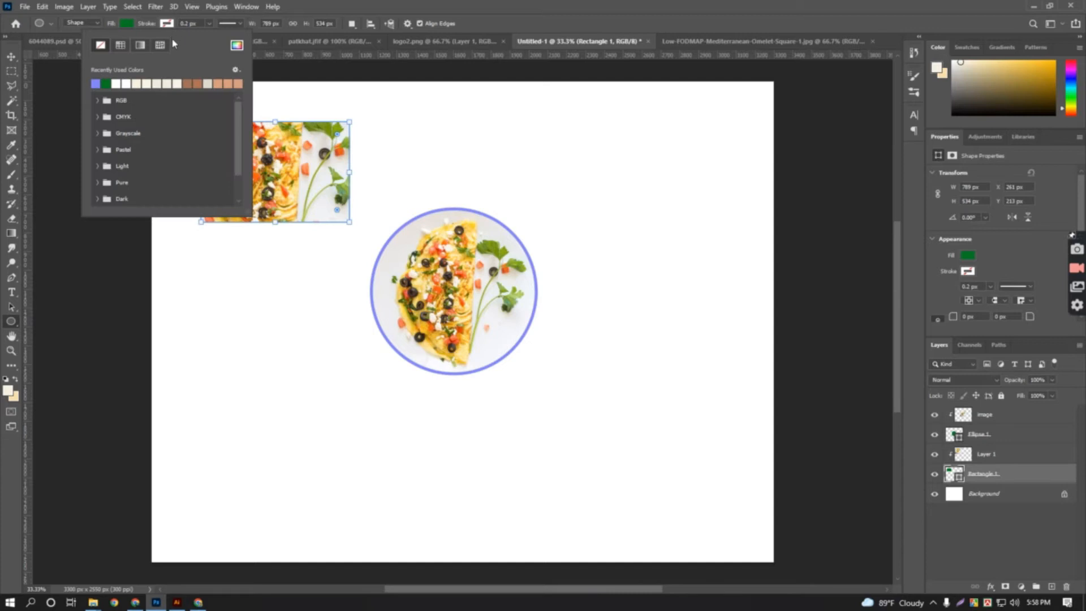
left_click(105, 83)
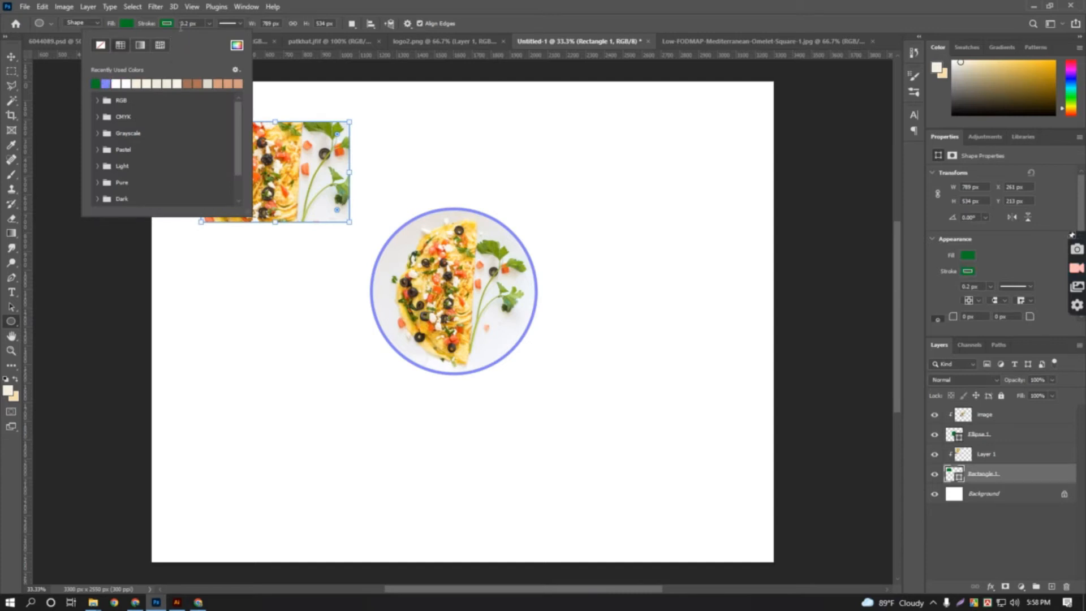
left_click(209, 24)
left_click(222, 40)
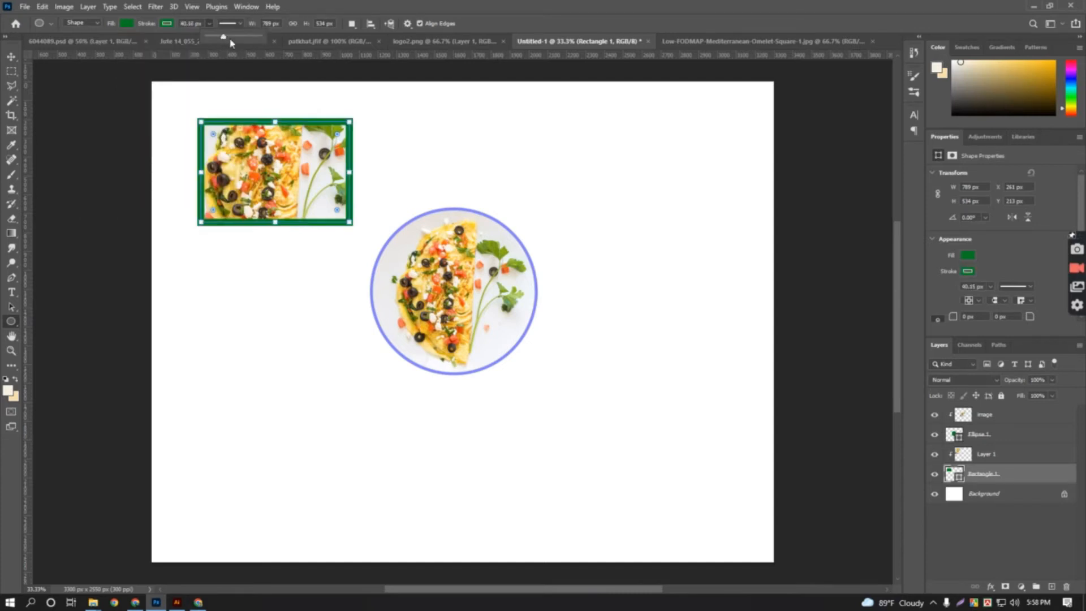
left_click_drag(222, 41, 213, 37)
left_click(11, 56)
left_click(461, 185)
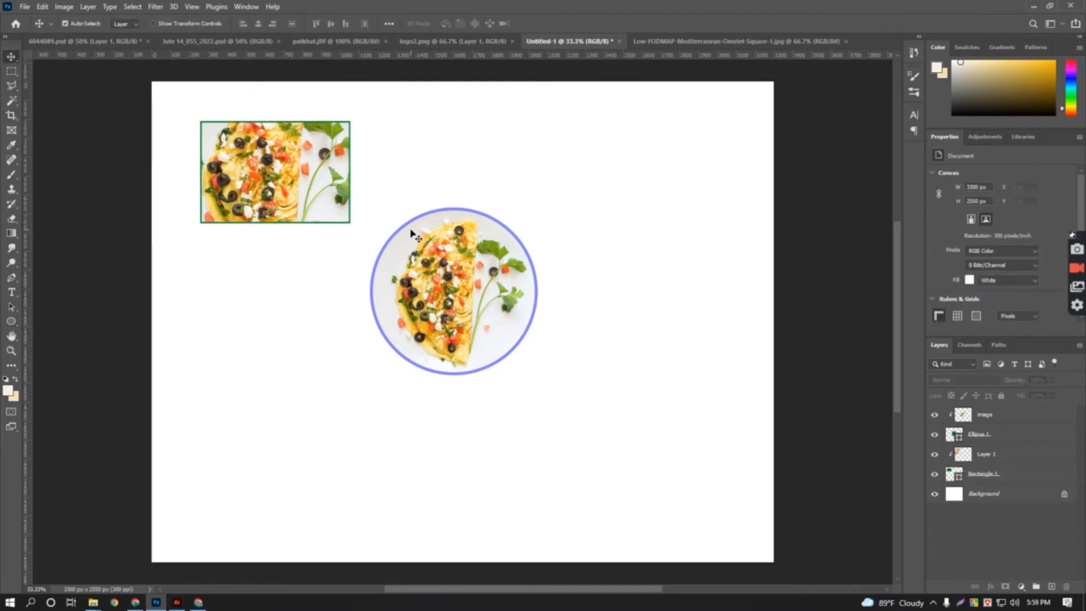
Examine the clipped photo in the large circle of Jute 14_055_2022.psd, hiding and showing its Vector Smart Object layer.
left_click(469, 280)
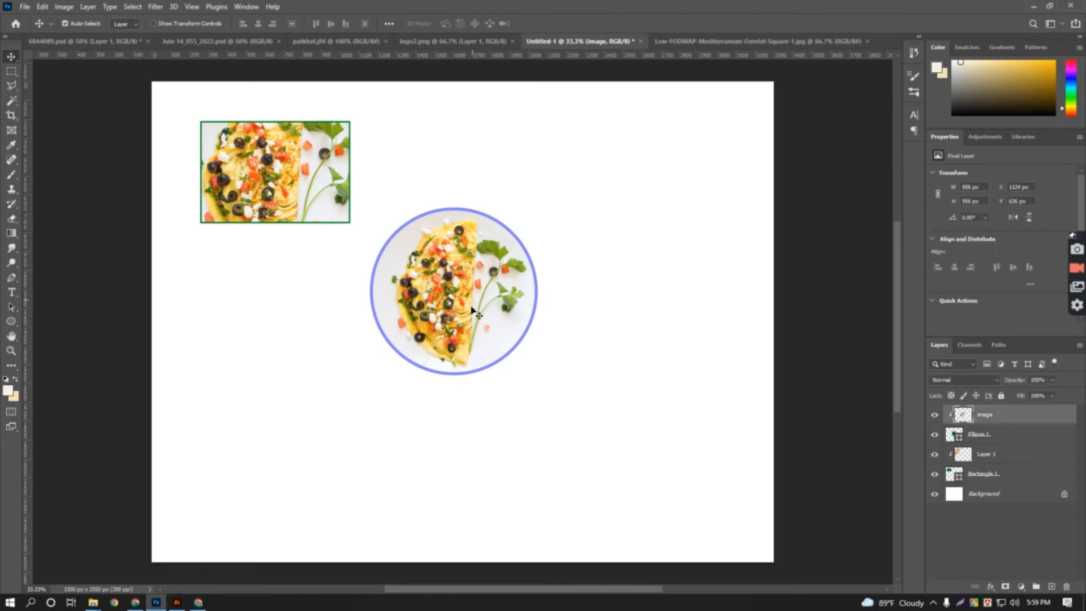
left_click(258, 42)
scroll(453, 323, "down", 5)
key("ctrl+plus")
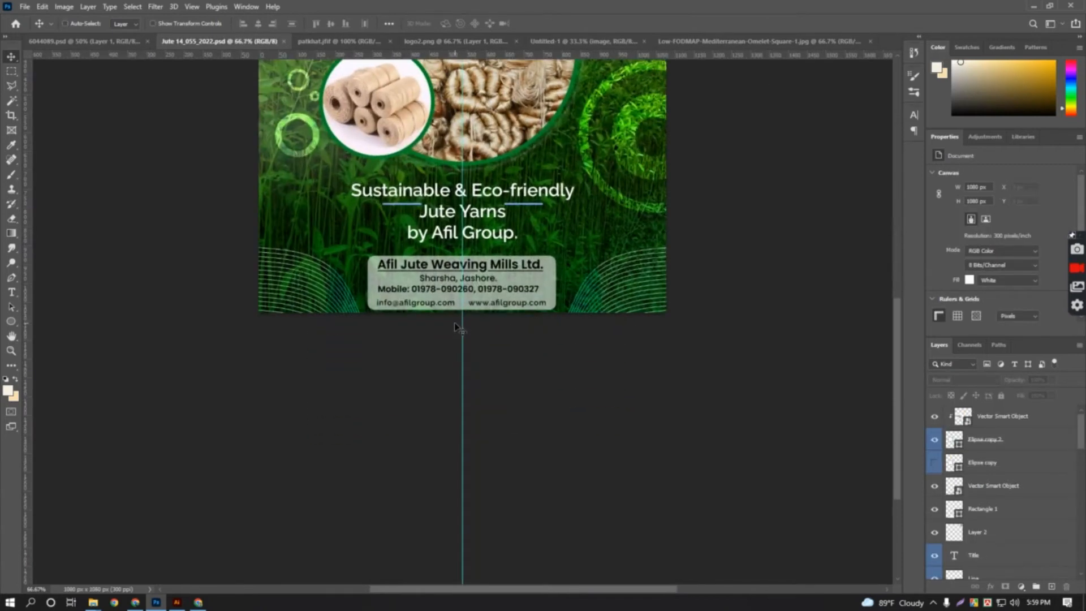
scroll(507, 357, "up", 2)
left_click(536, 144, "ctrl")
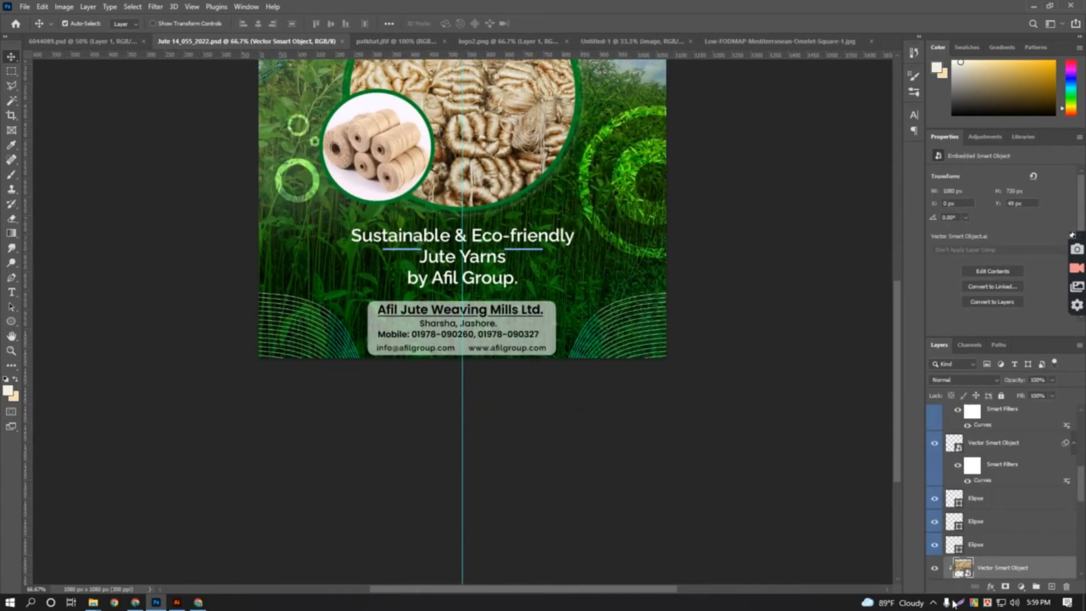
scroll(604, 229, "down", 1)
scroll(1011, 543, "down", 1)
left_click(935, 499)
left_click(935, 499)
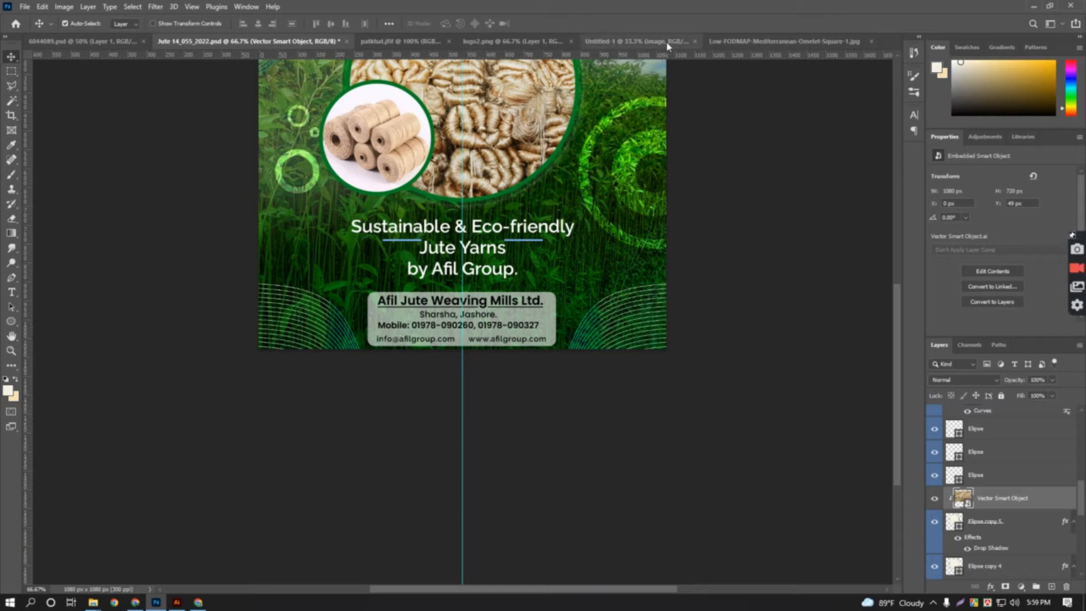
Return to Untitled-1, close the Low-FODMAP omelette photo document, and select the photo inside the rectangle.
left_click(626, 43)
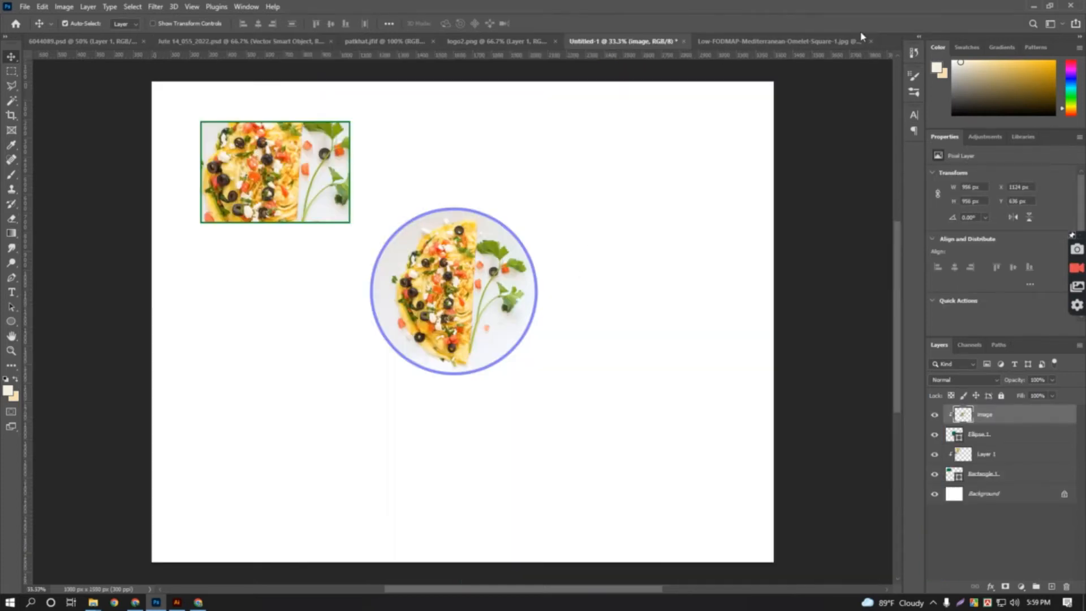
left_click(871, 42)
left_click(273, 192)
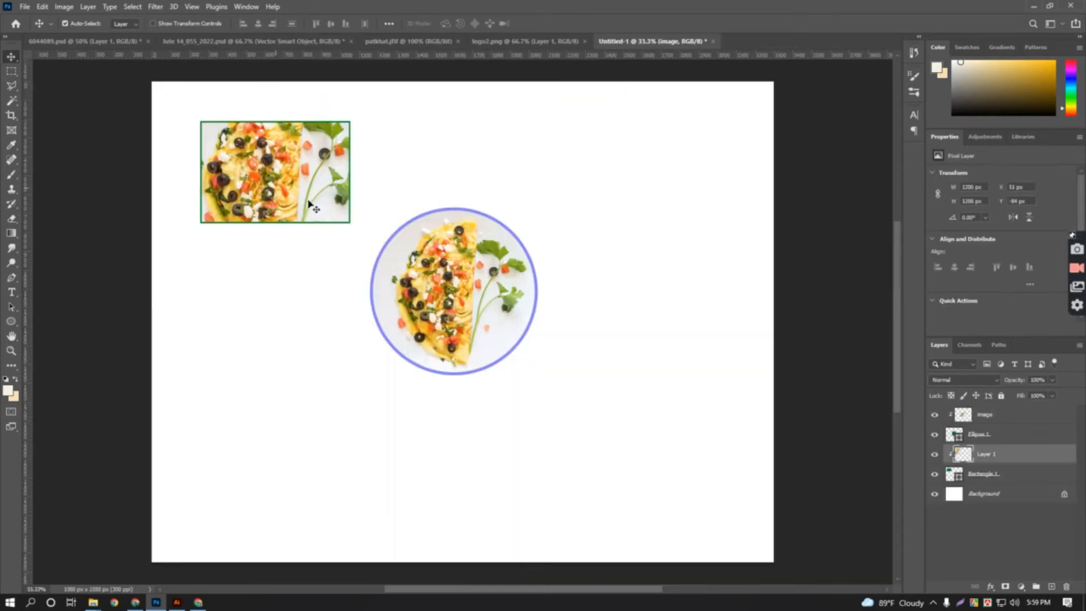
left_click(977, 477)
left_click(984, 415, "shift")
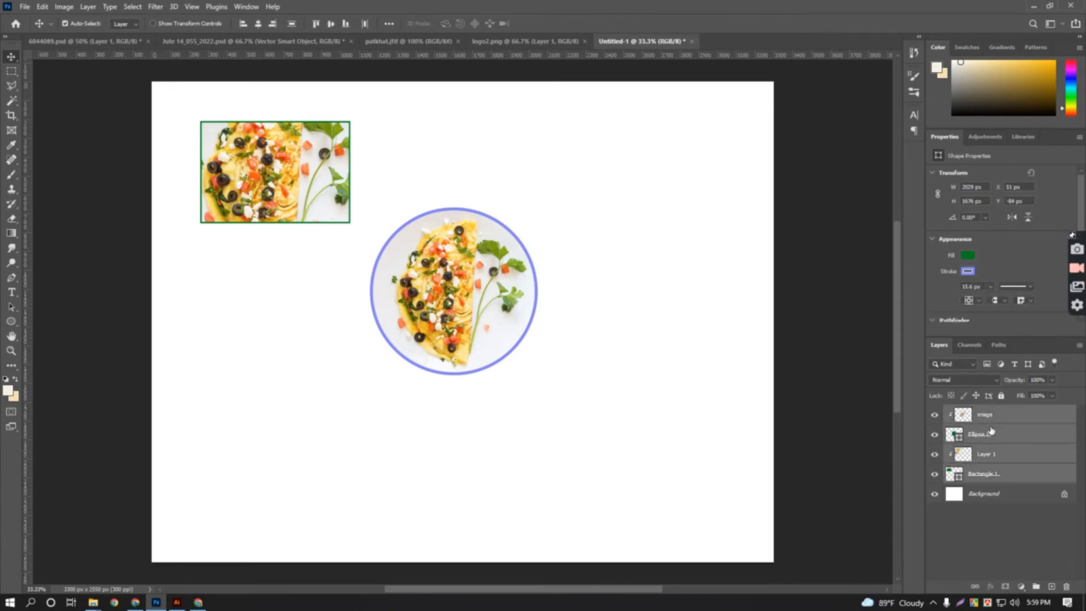
key("ctrl+g")
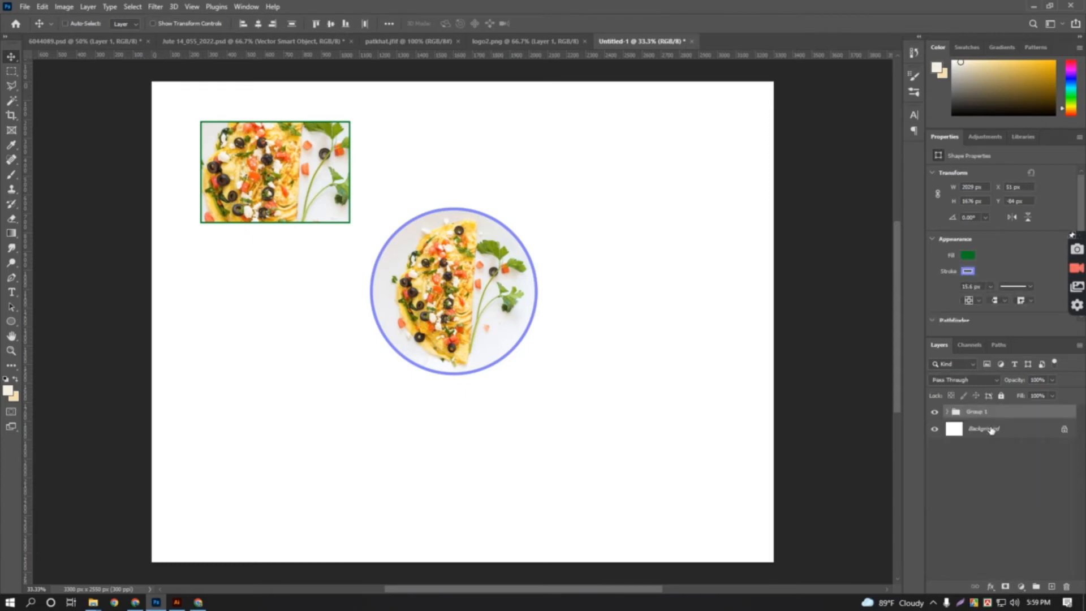
right_click(977, 412)
left_click(997, 418)
key("ctrl+shift+g")
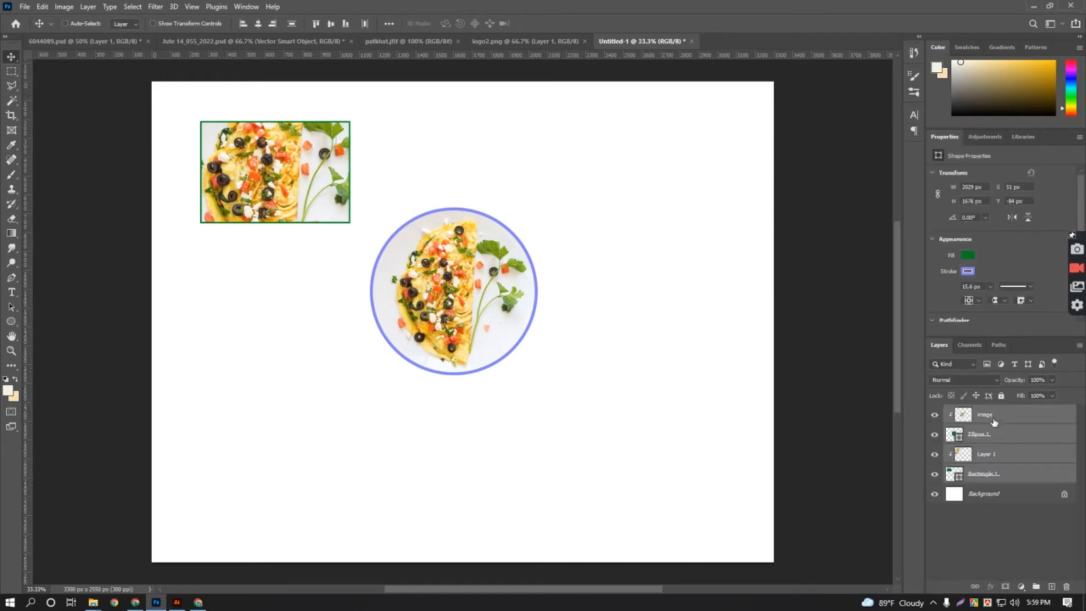
left_click(1001, 477)
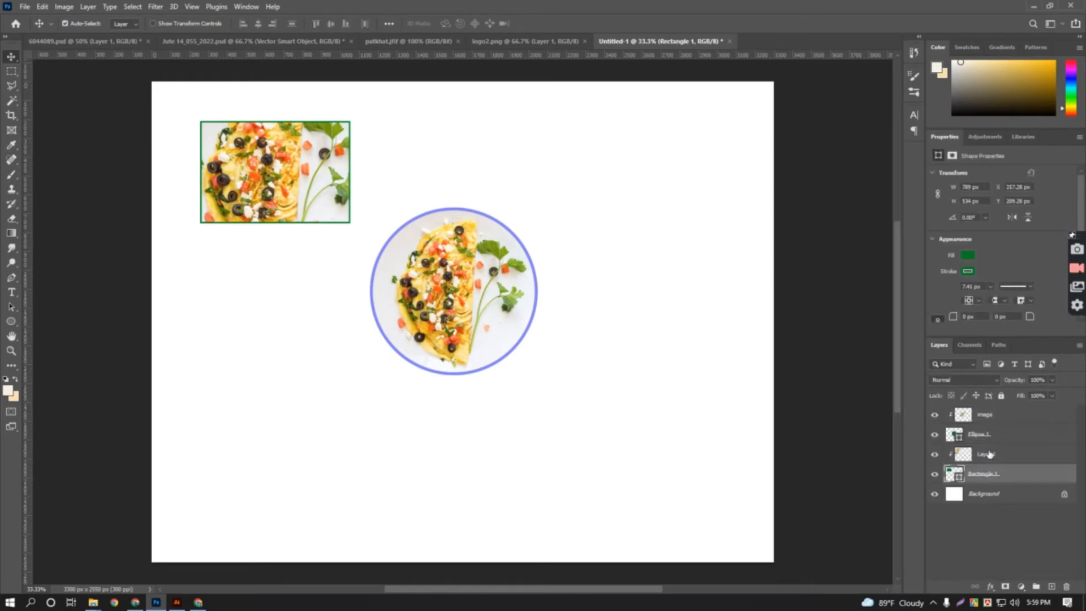
left_click(989, 455, "shift")
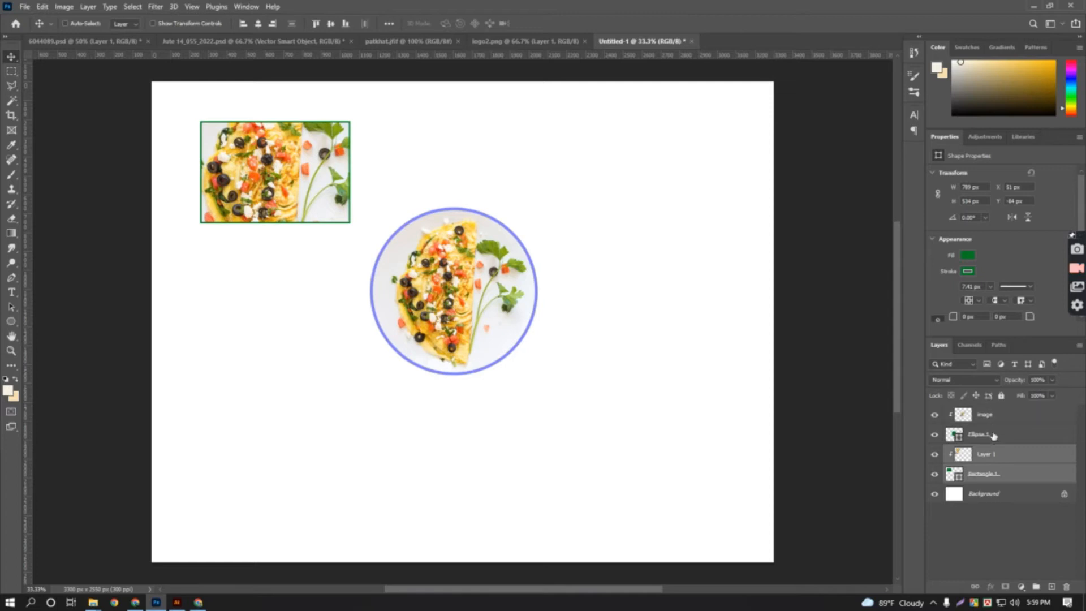
left_click(991, 433, "shift")
left_click(993, 421, "shift")
Group the four layers from Rectangle 1 up to image as "shape cliping" and hide the group.
left_click(994, 477)
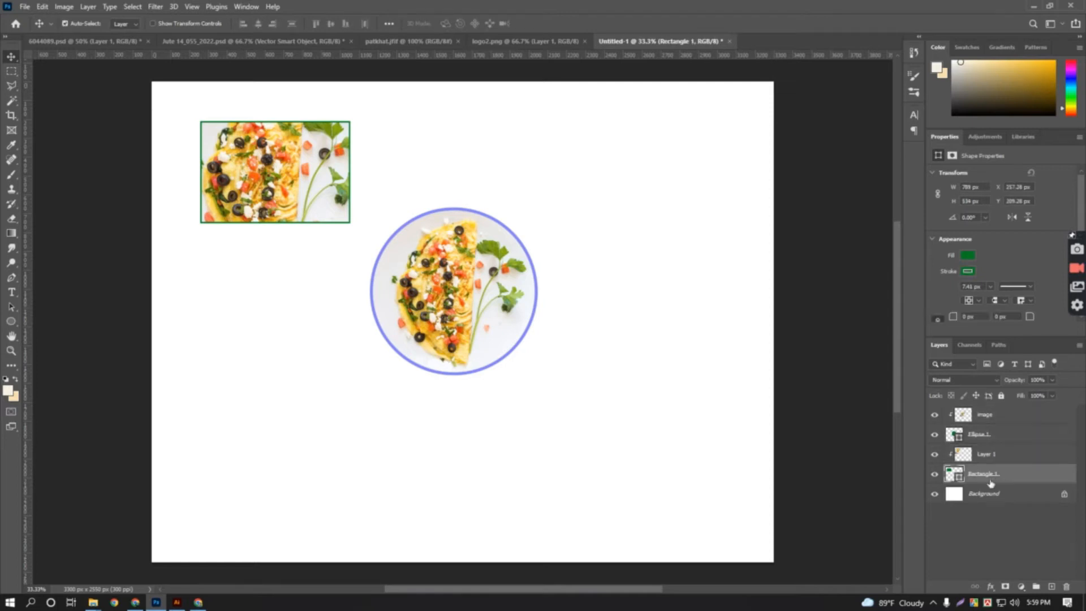
left_click(985, 417, "shift")
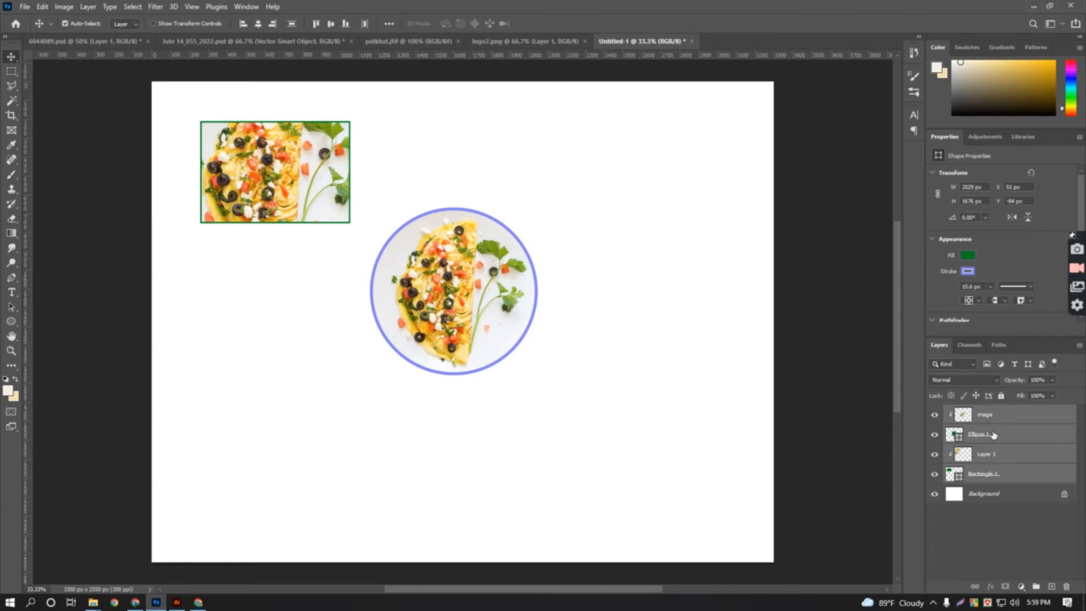
key("ctrl+g")
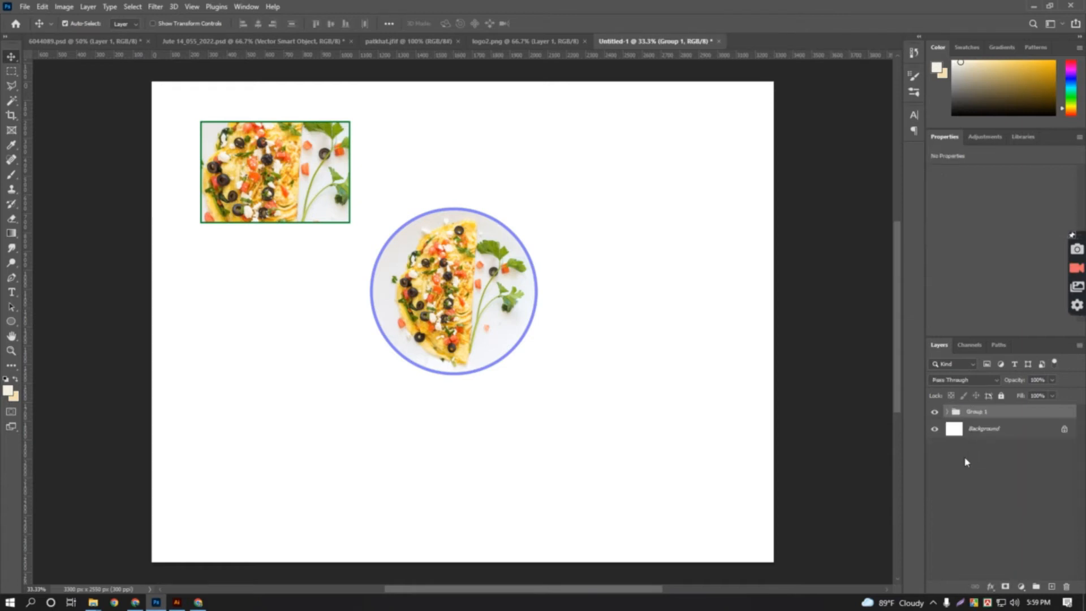
double_click(978, 413)
type("shape cliping")
key("Return")
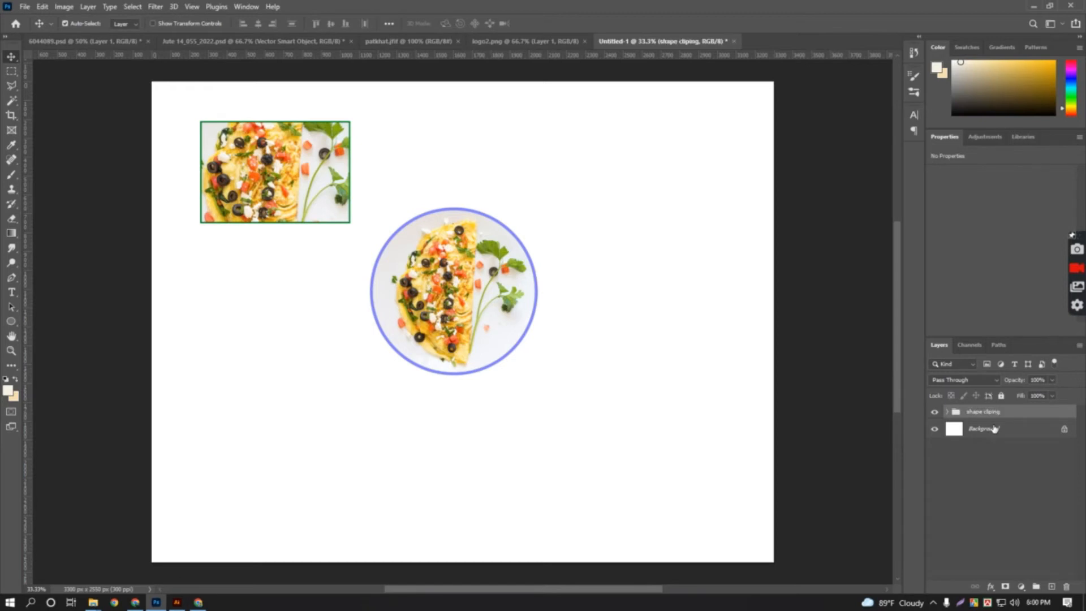
left_click(935, 414)
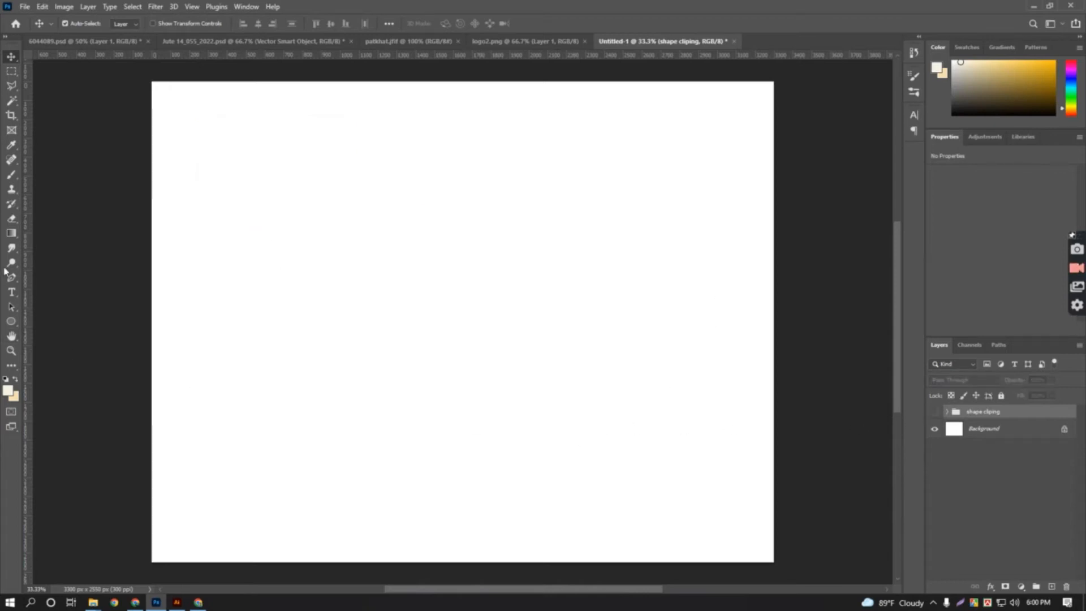
Draw a rectangle about 1359 × 1347 px on the upper half of the canvas and fill it with periwinkle blue.
left_click_drag(10, 282, 55, 281)
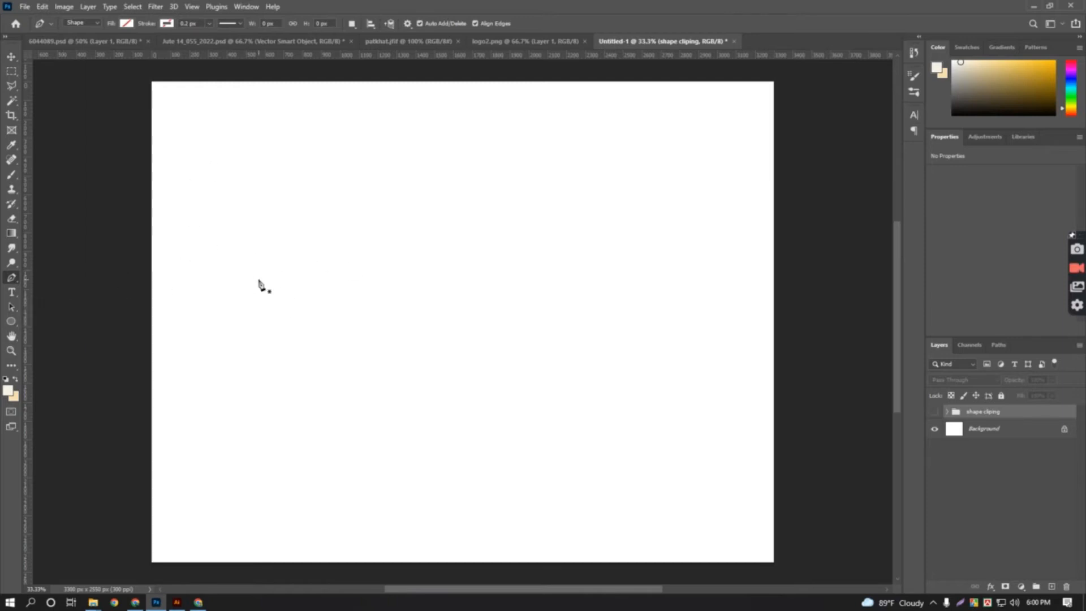
left_click_drag(12, 322, 57, 321)
left_click_drag(261, 128, 517, 382)
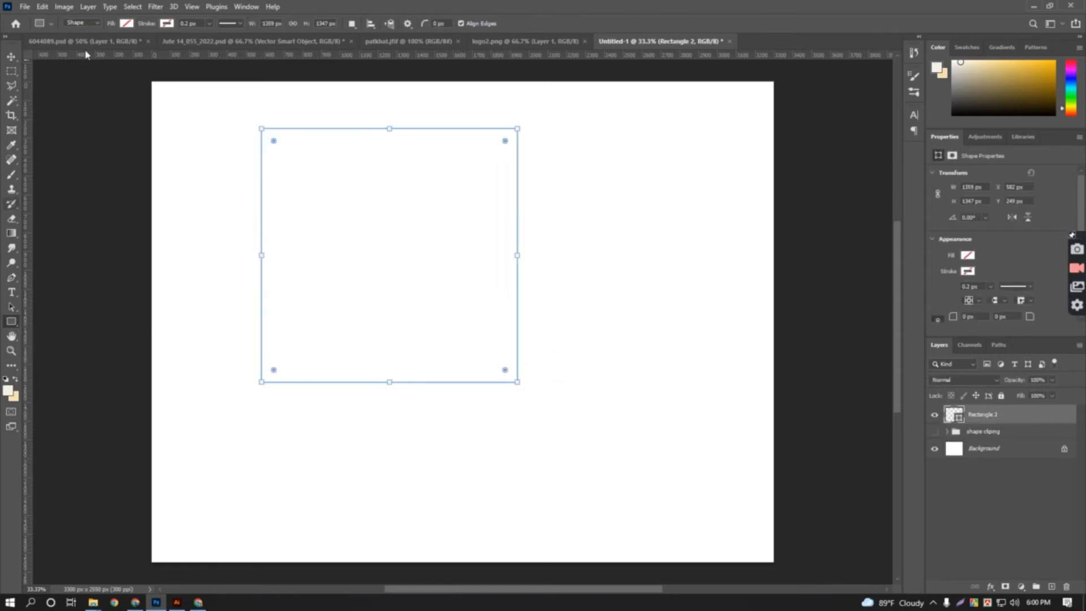
left_click(127, 25)
left_click(66, 83)
key("v")
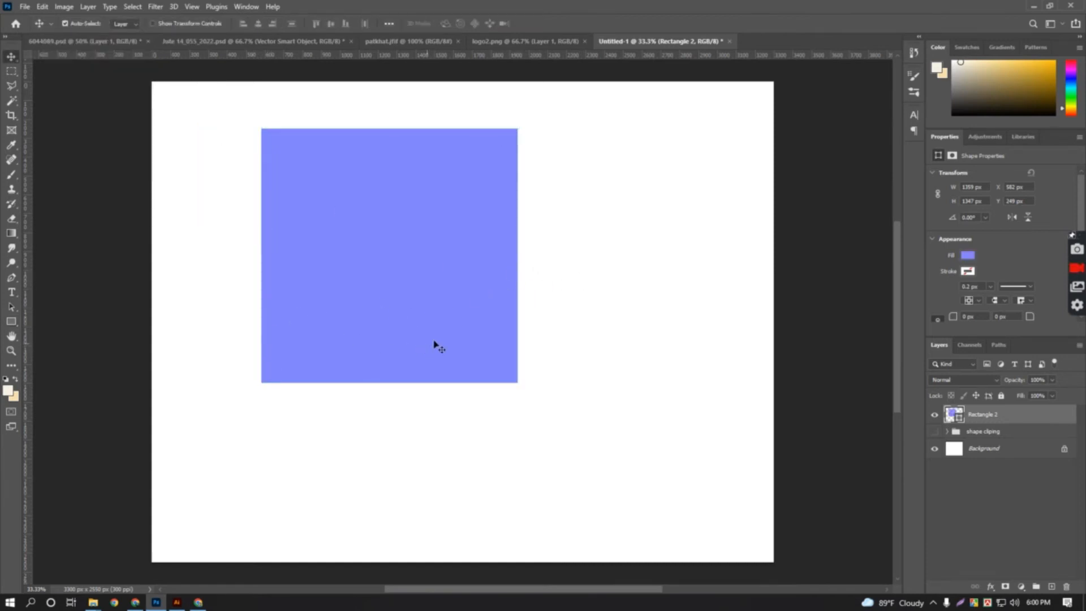
Add a new layer above Rectangle 2 and set the Pen tool's shape fill to brown.
left_click(11, 277)
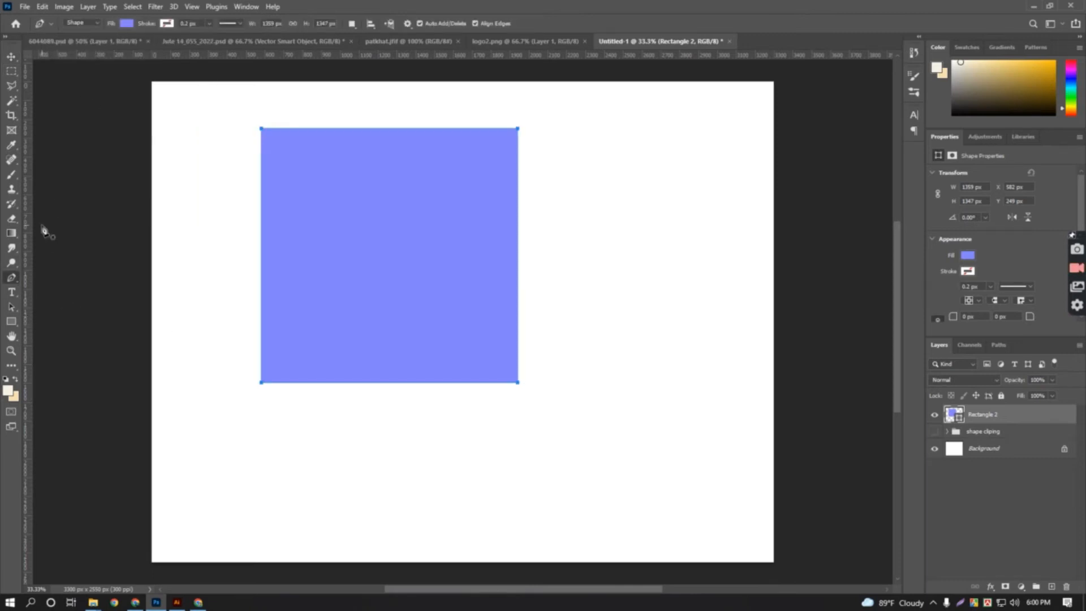
left_click(126, 24)
left_click(126, 24)
left_click(1050, 586)
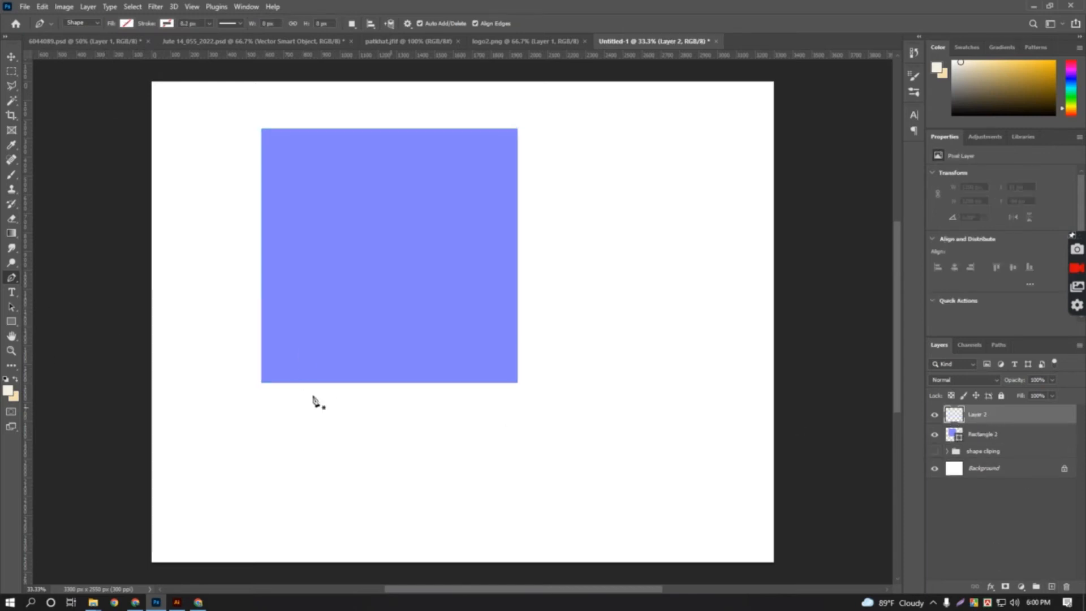
left_click(126, 25)
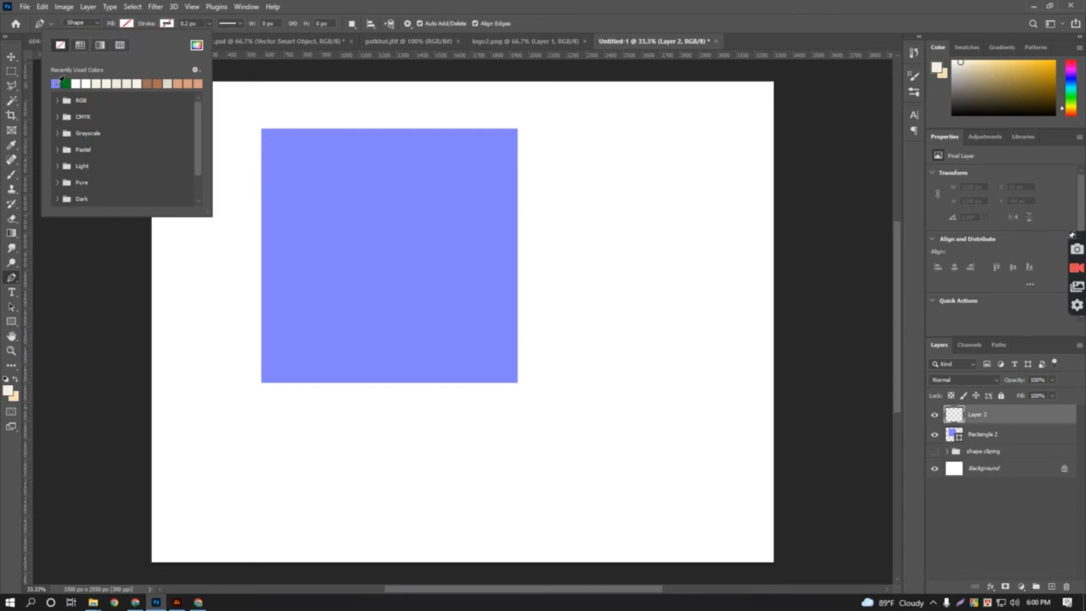
left_click(79, 84)
left_click(149, 82)
key("Return")
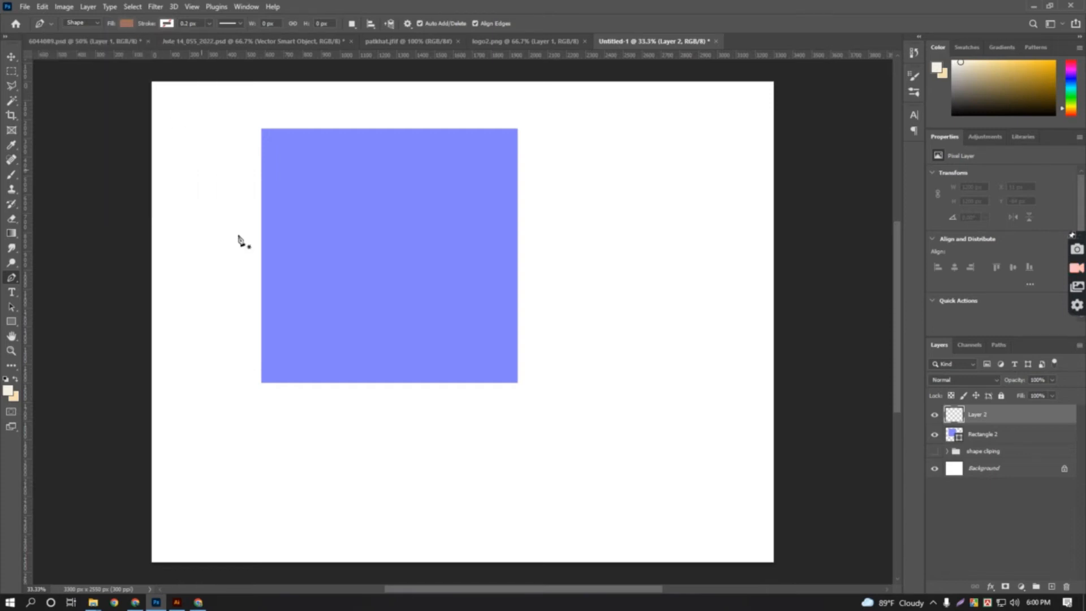
Draw a closed brown shape with a wavy upper edge, about 1362 × 513 px, across the bottom of the blue rectangle.
left_click(261, 383)
left_click(262, 333)
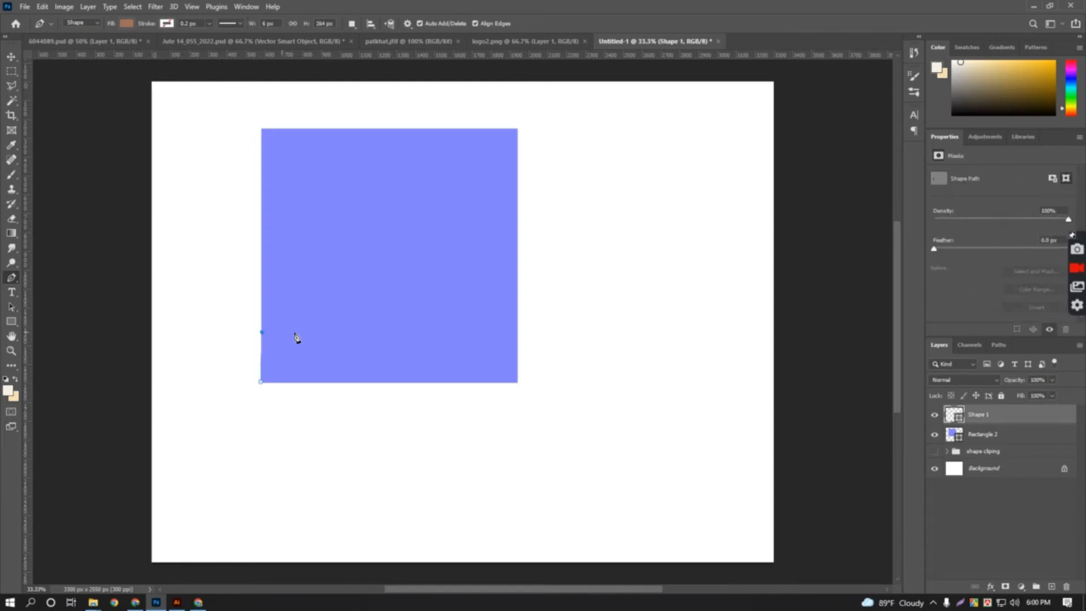
left_click_drag(399, 322, 475, 355)
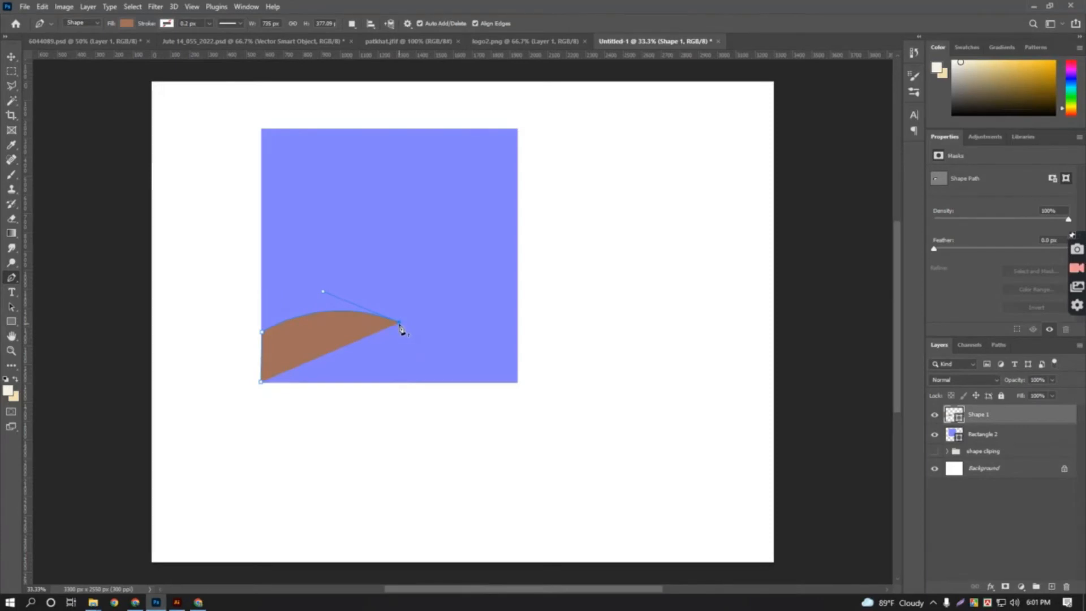
left_click_drag(517, 285, 538, 225)
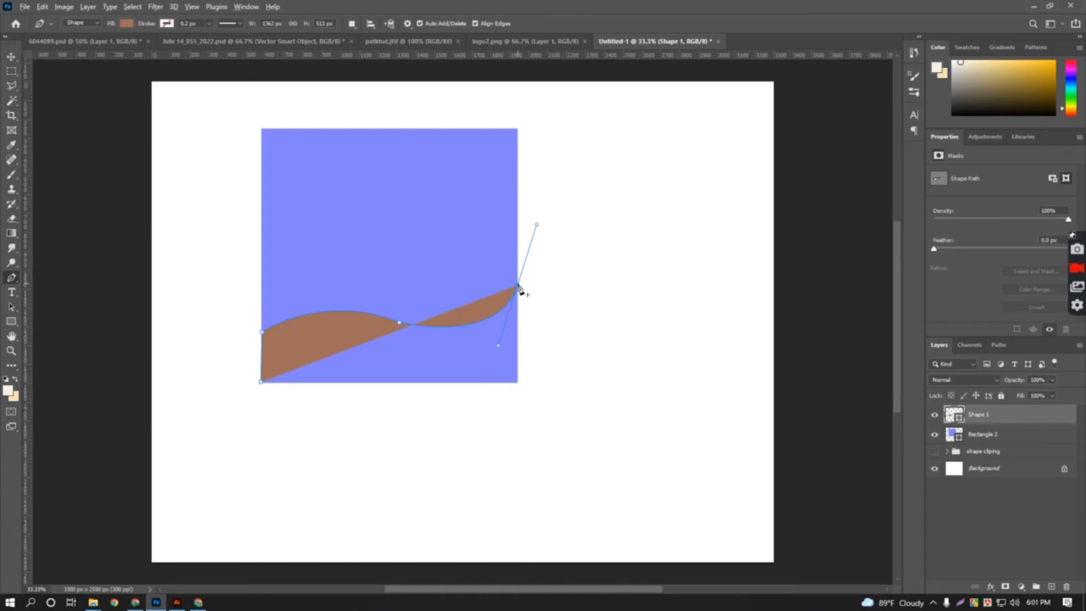
left_click(518, 287)
left_click(518, 383)
left_click(261, 383)
left_click(12, 55)
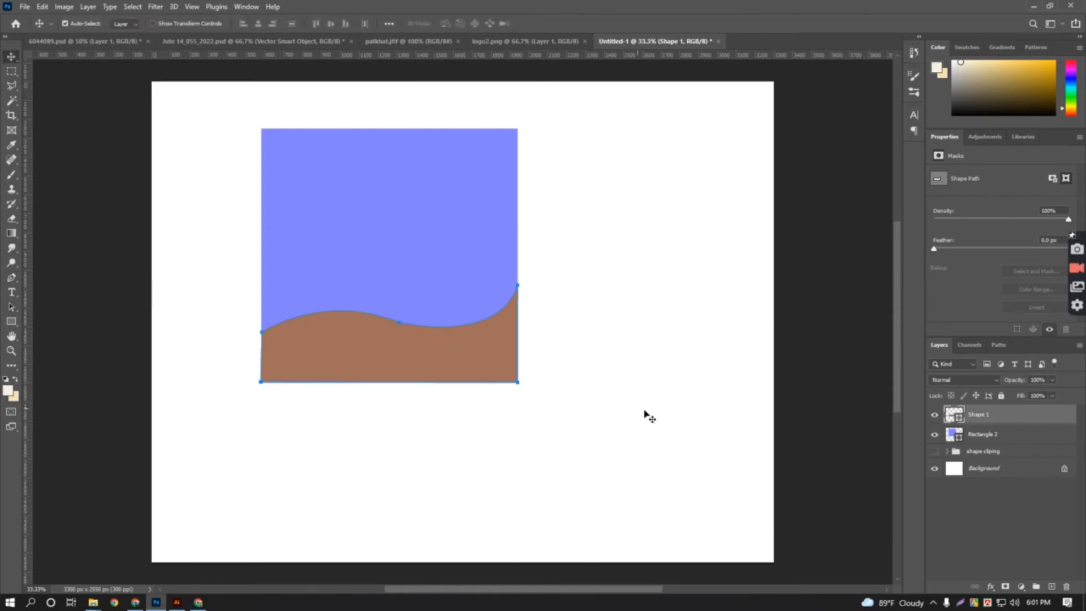
left_click(595, 405)
key("ctrl+plus")
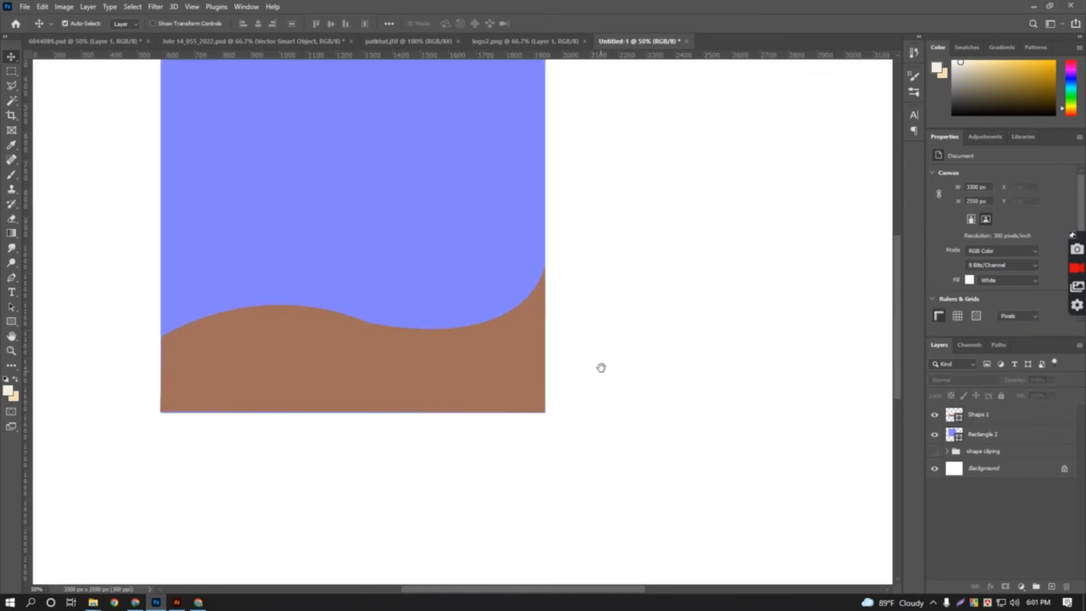
Open patkhat.jfif from Downloads and bring the photo into Untitled-1, over the lower-left part of the brown shape.
left_click_drag(599, 368, 644, 436)
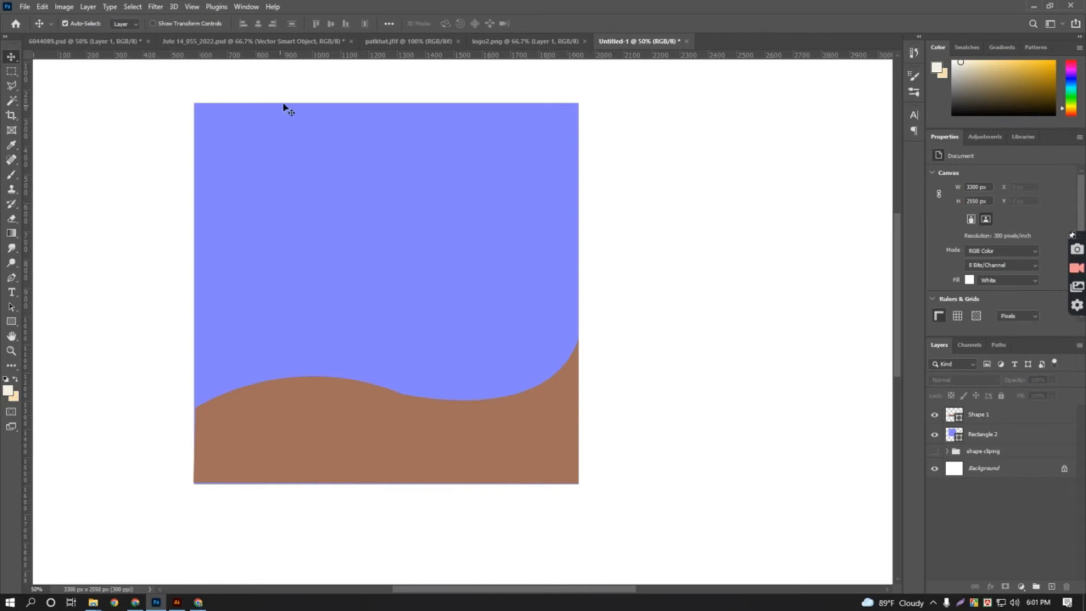
left_click(42, 7)
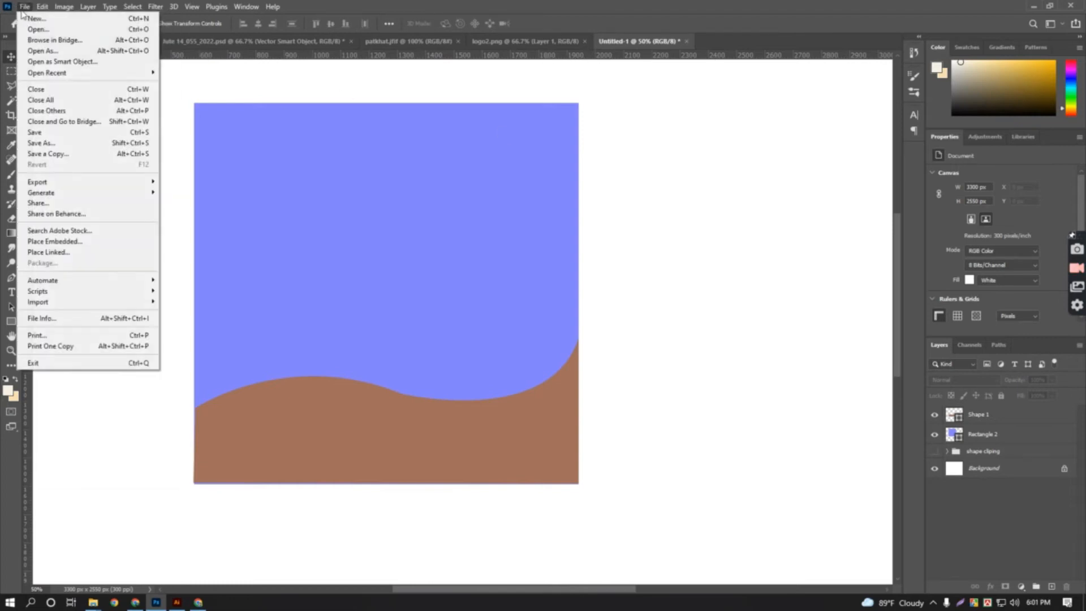
left_click(50, 29)
scroll(451, 291, "down", 10)
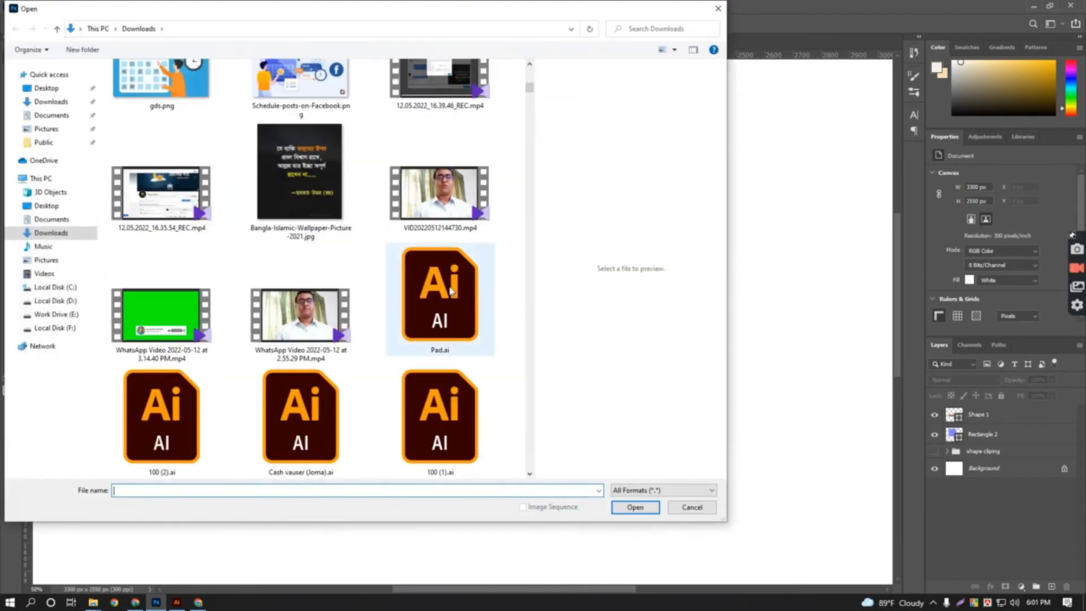
left_click(461, 243)
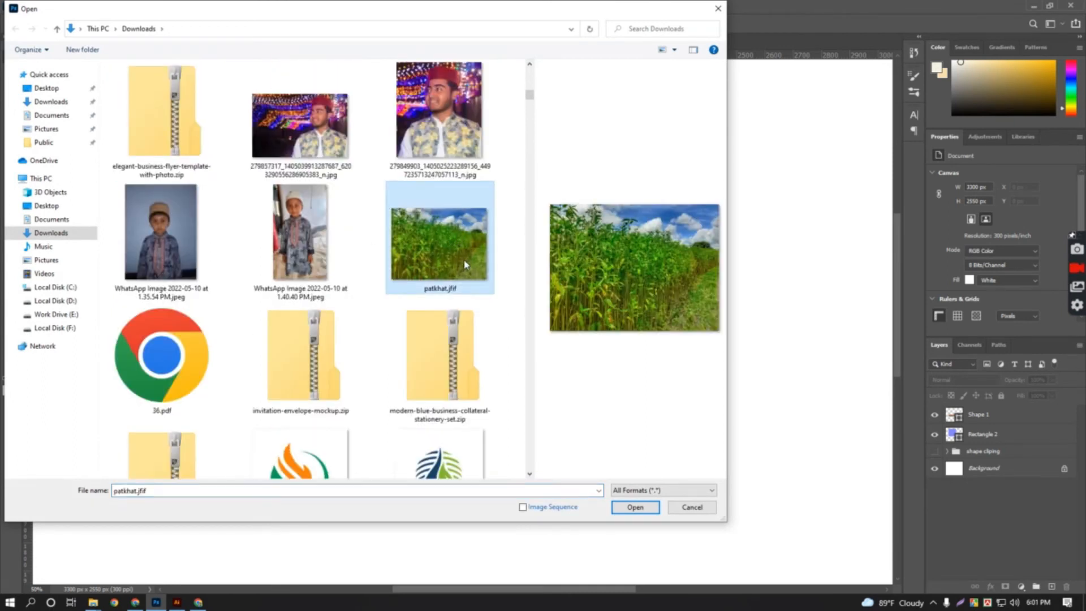
left_click(635, 507)
left_click_drag(568, 247, 395, 407)
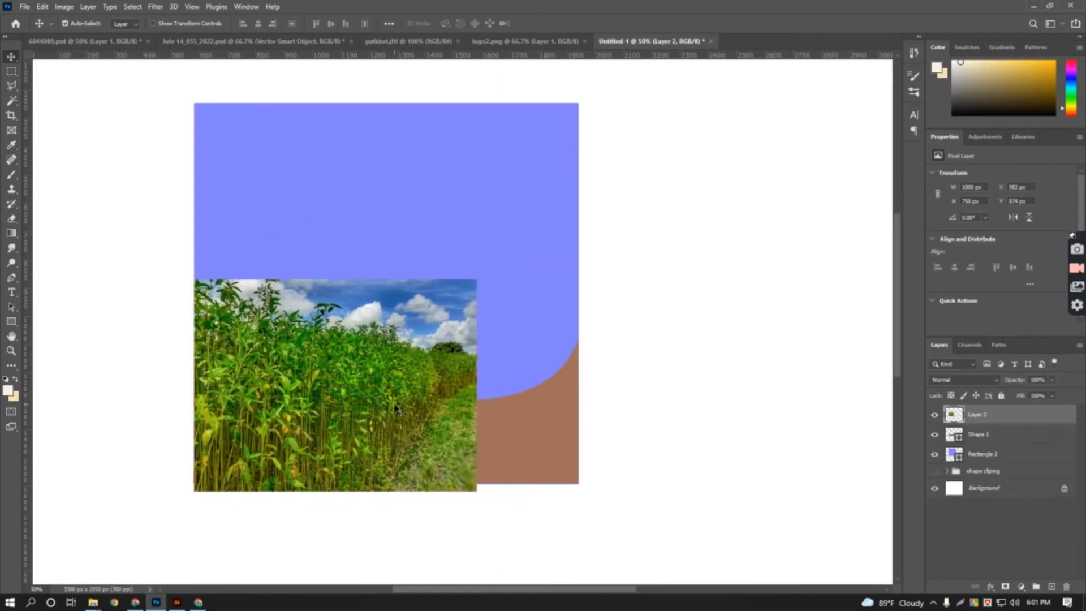
Enlarge the field photo to about 1375 × 1031 px and move it down to cover the whole brown shape.
key("ctrl+t")
left_click_drag(475, 277, 582, 199)
left_click_drag(493, 346, 497, 486)
left_click(560, 24)
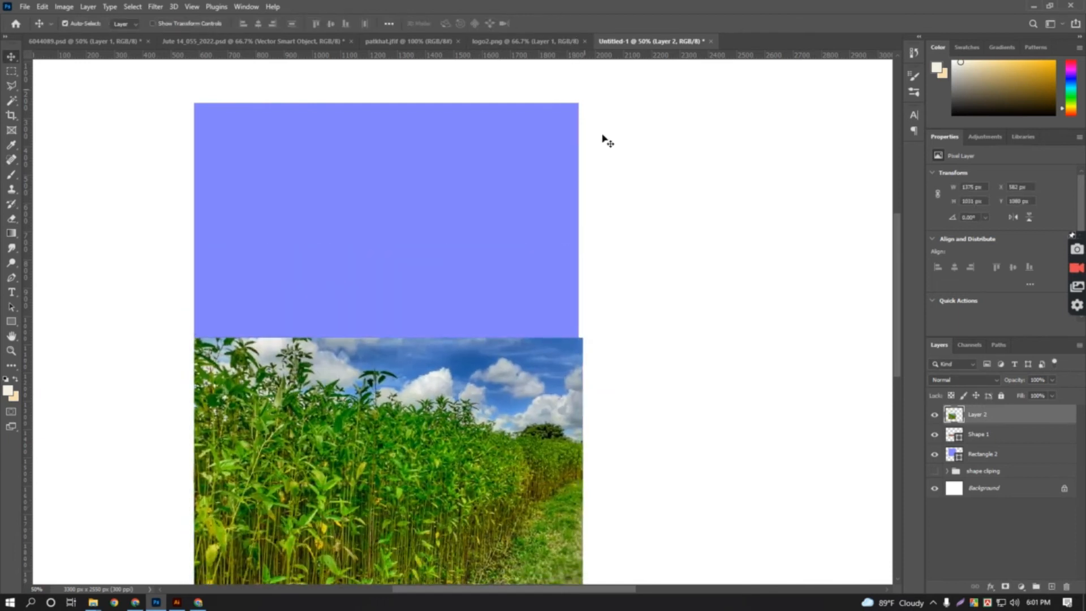
Clip the photo on Layer 2 to the wavy Shape 1 below it with a clipping mask and deselect the layer.
right_click(988, 417)
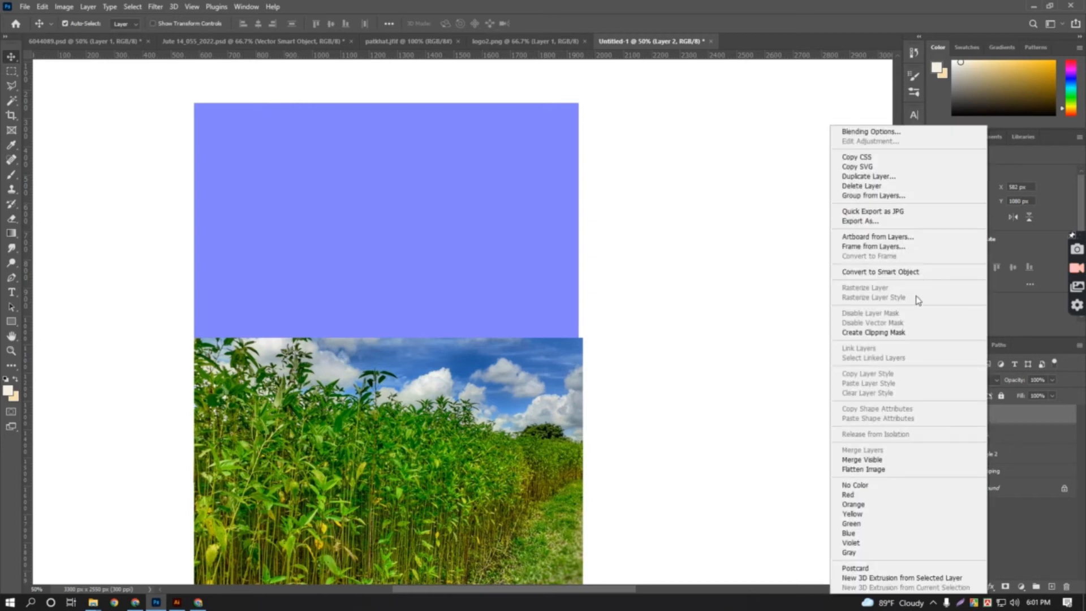
left_click(890, 334)
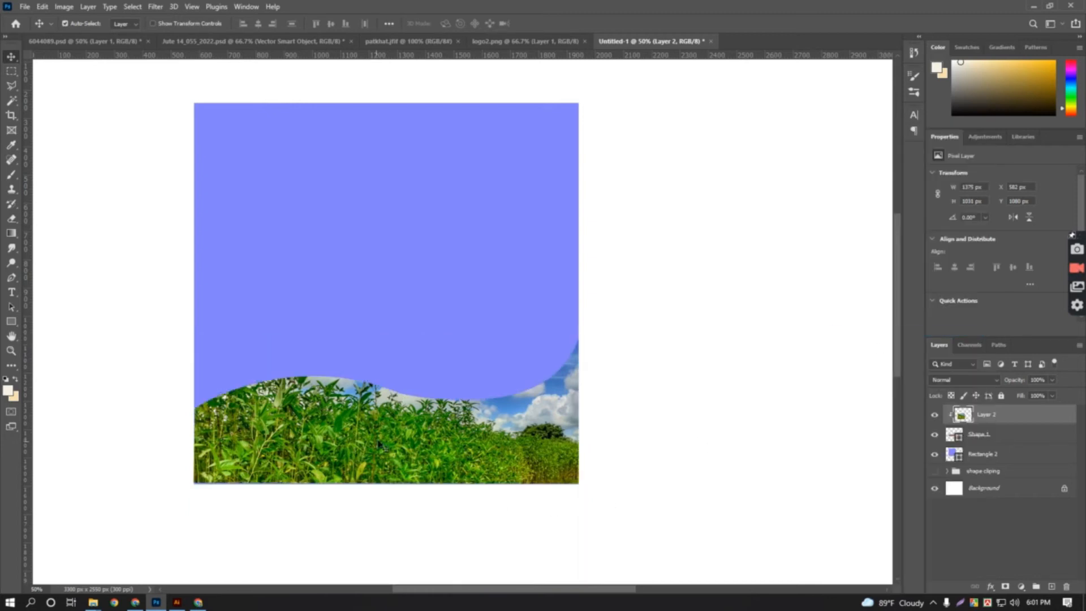
scroll(416, 461, "up", 1)
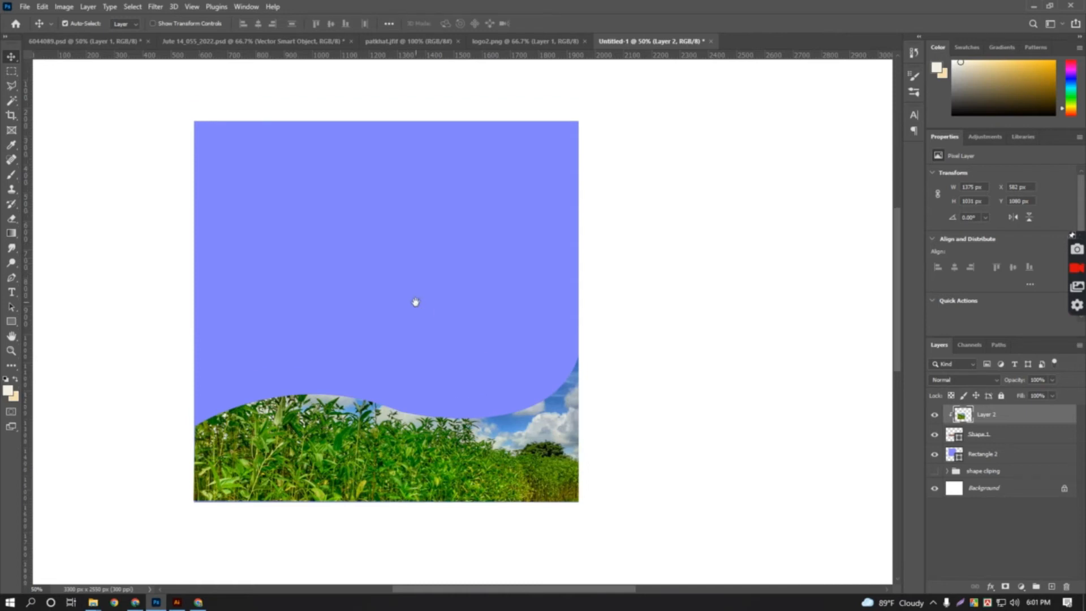
left_click_drag(415, 302, 524, 298)
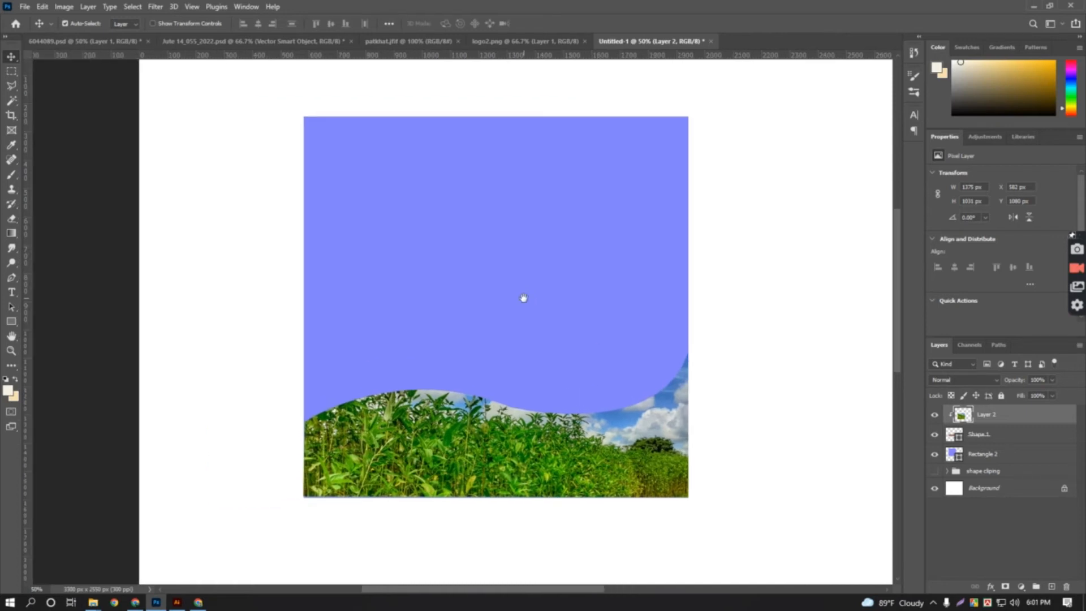
left_click(763, 447)
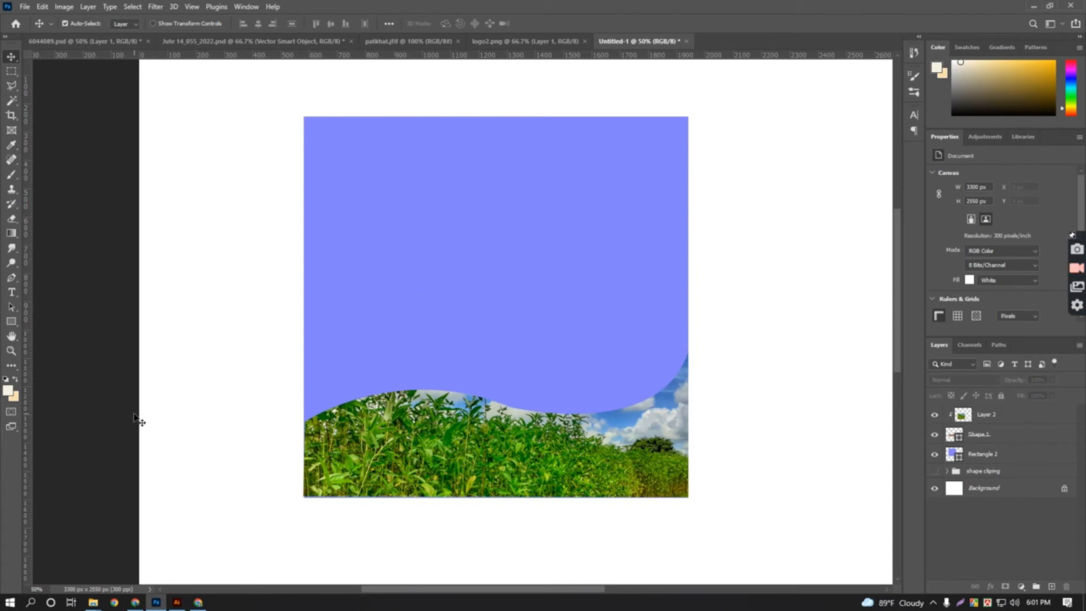
left_click(12, 292)
left_click_drag(394, 202, 636, 275)
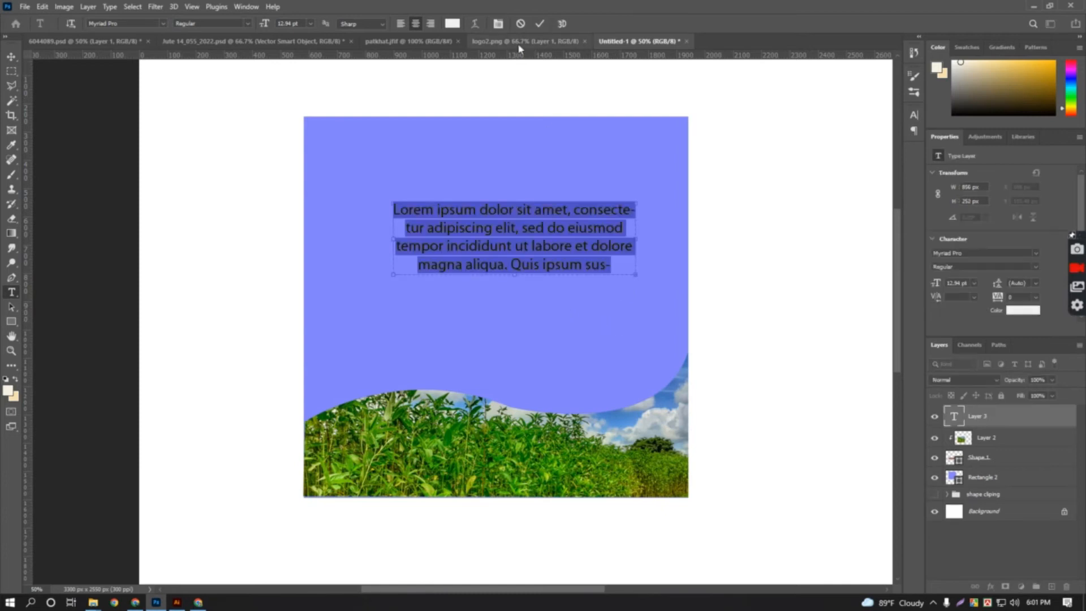
left_click(520, 23)
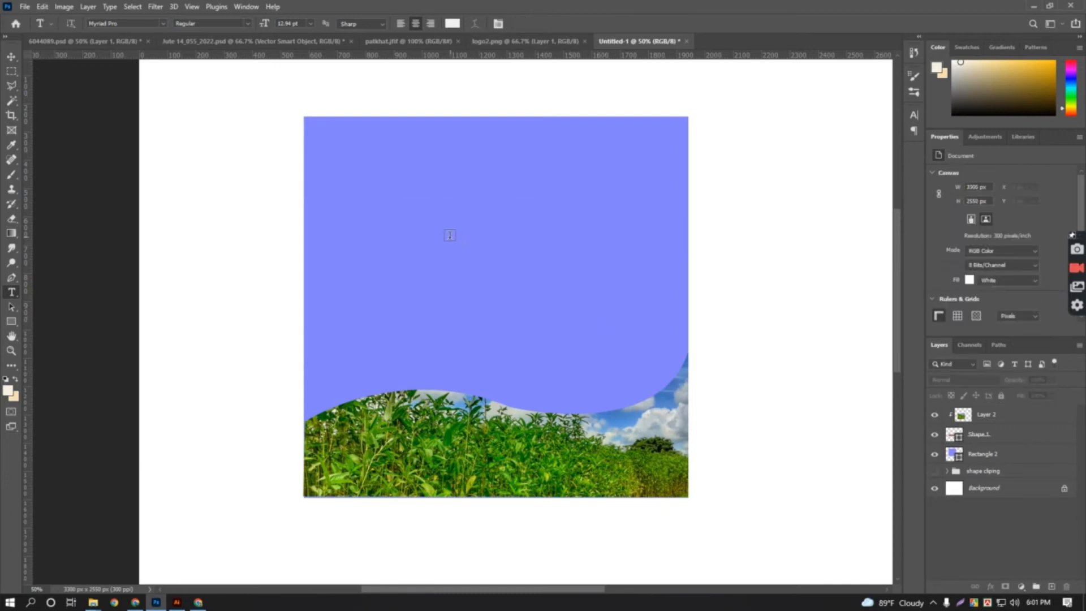
left_click(449, 234)
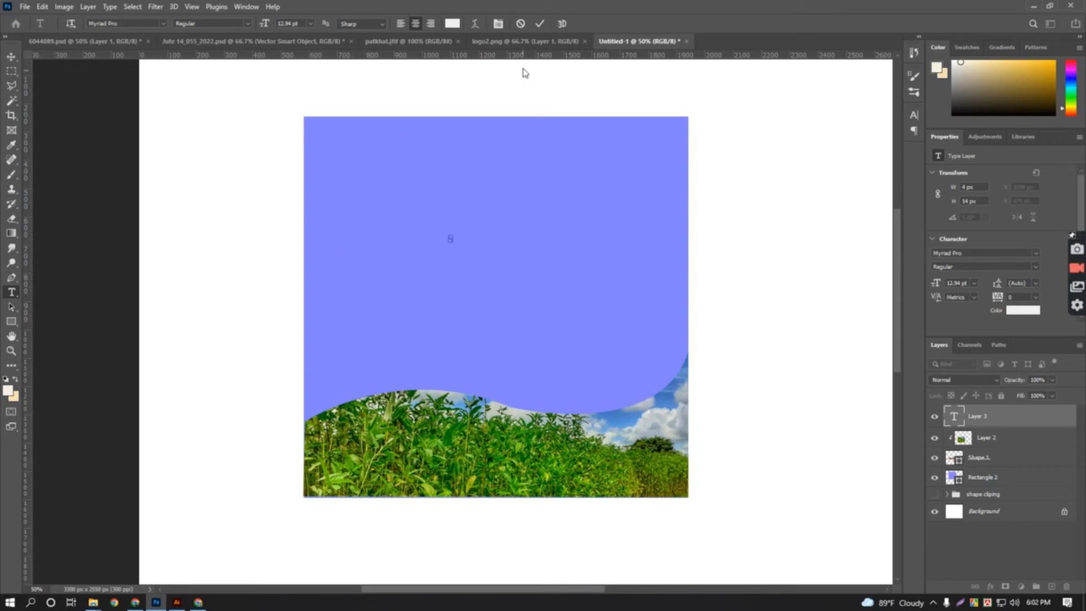
left_click(521, 23)
Add the white point text "Text" on the upper half of the blue rectangle.
left_click(446, 237)
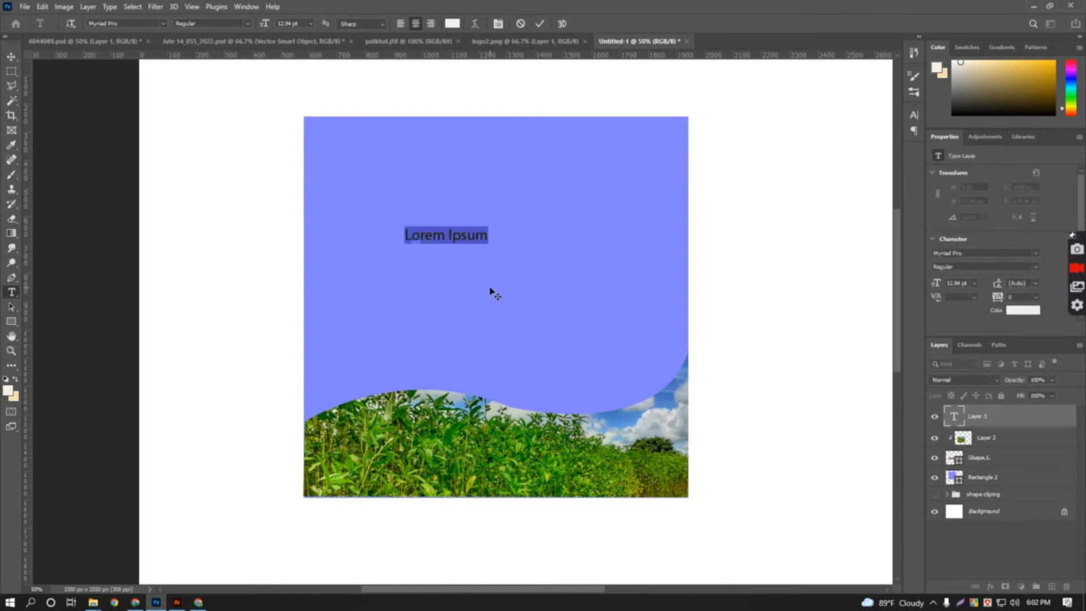
type("Text")
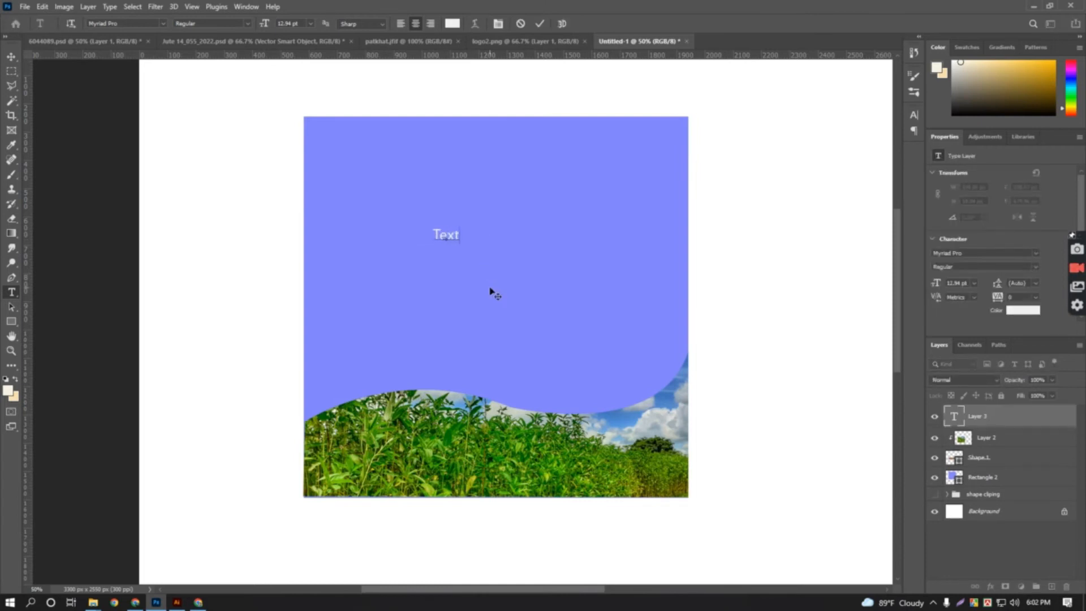
left_click(539, 24)
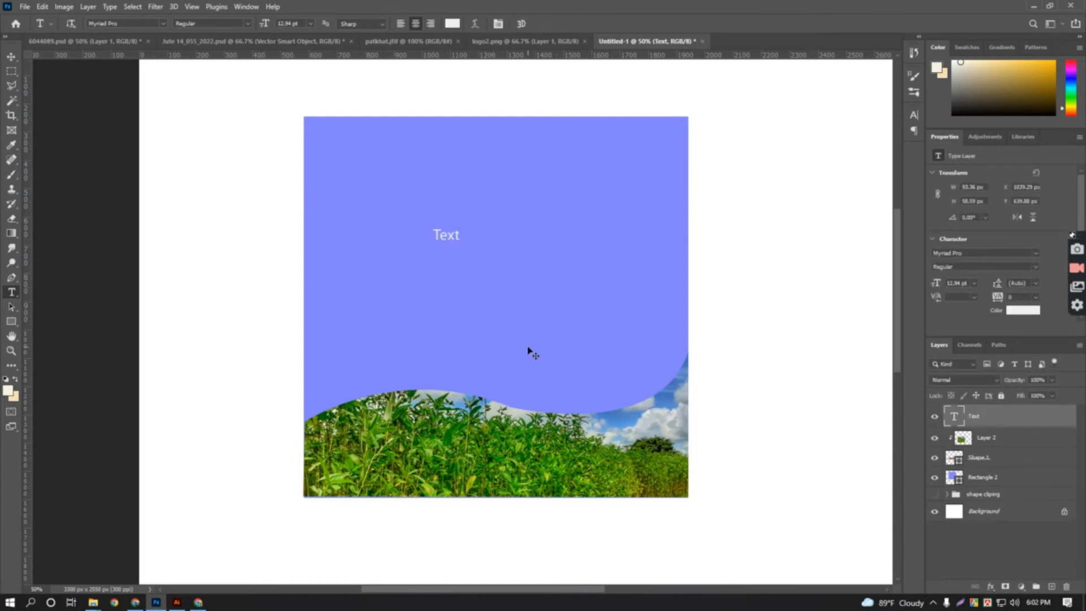
Scale the word "Text" up to about 812 px wide and center it on the blue area.
key("ctrl+t")
left_click_drag(460, 244, 681, 338)
left_click_drag(495, 294, 473, 261)
key("Return")
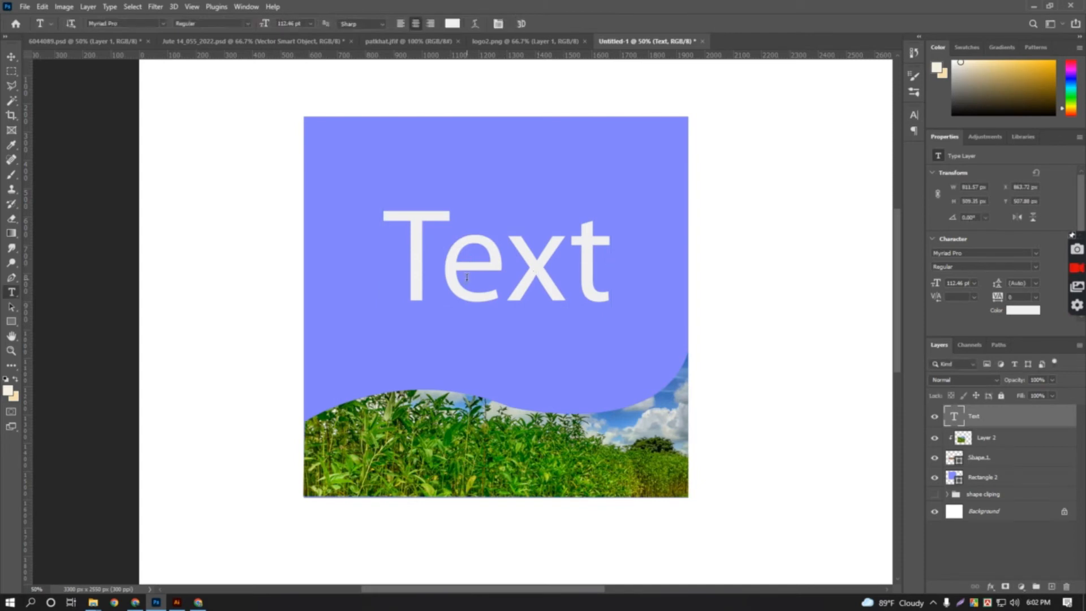
Scale the word "Text" to about 81% and move it to the upper-left part of the blue rectangle.
left_click_drag(597, 268, 385, 268)
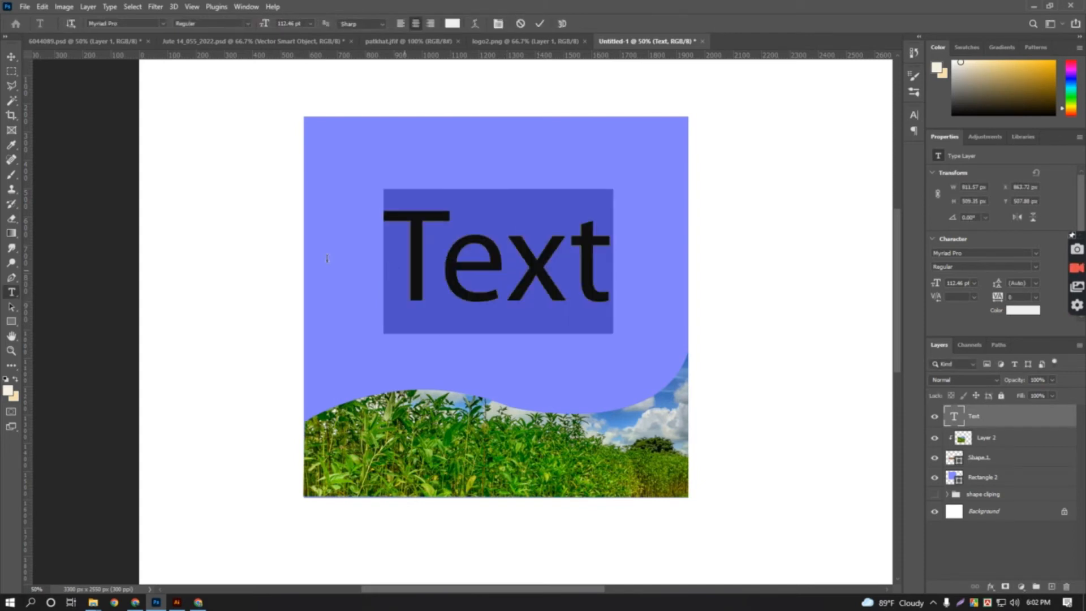
key("Escape")
key("v")
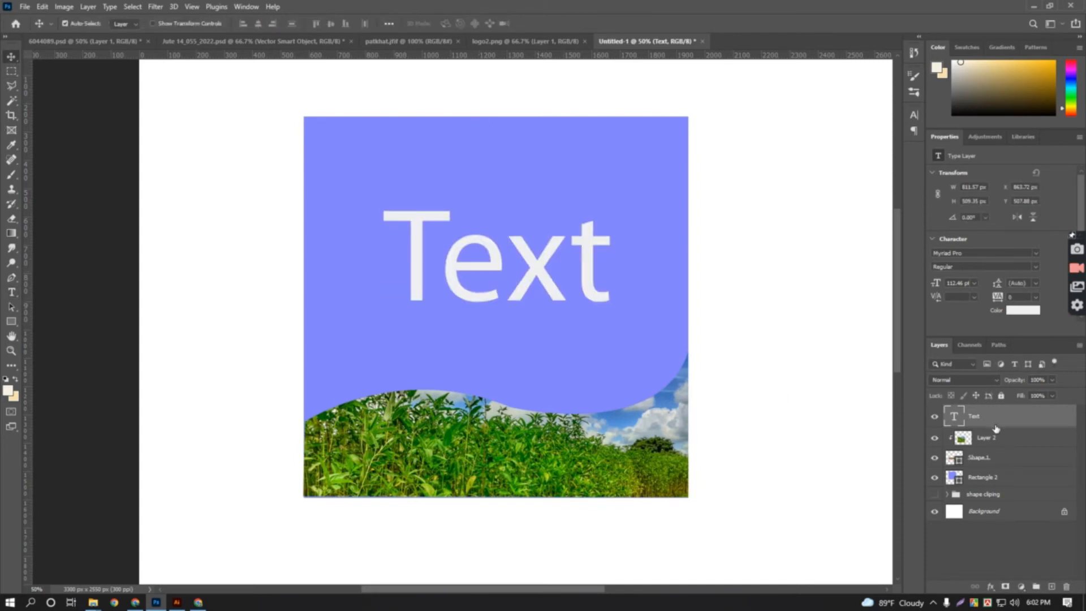
left_click_drag(534, 279, 531, 210)
key("ctrl+t")
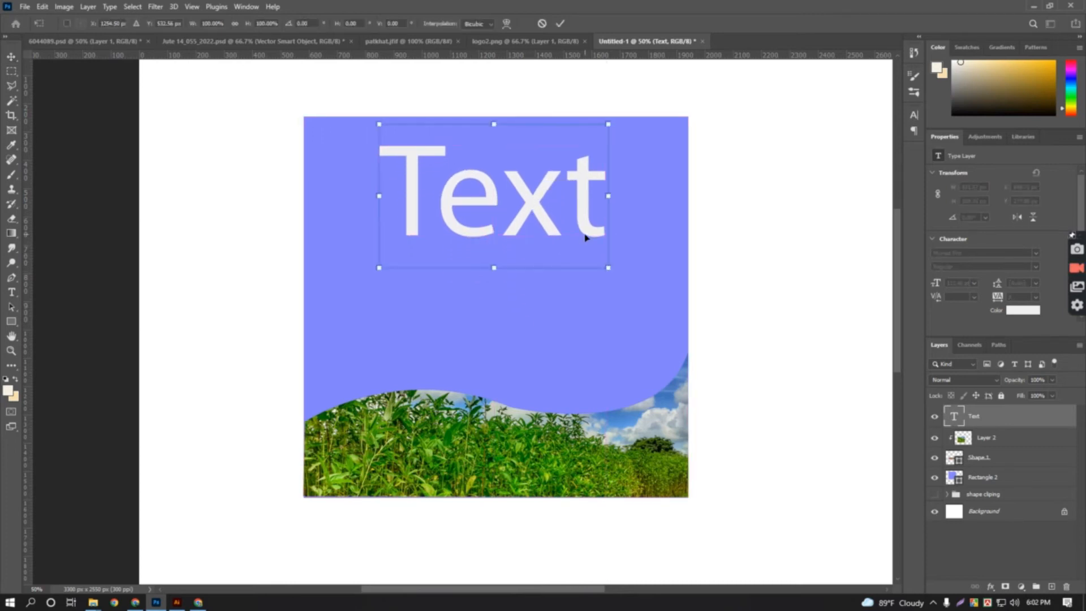
left_click_drag(608, 275, 563, 243)
left_click_drag(443, 212, 385, 222)
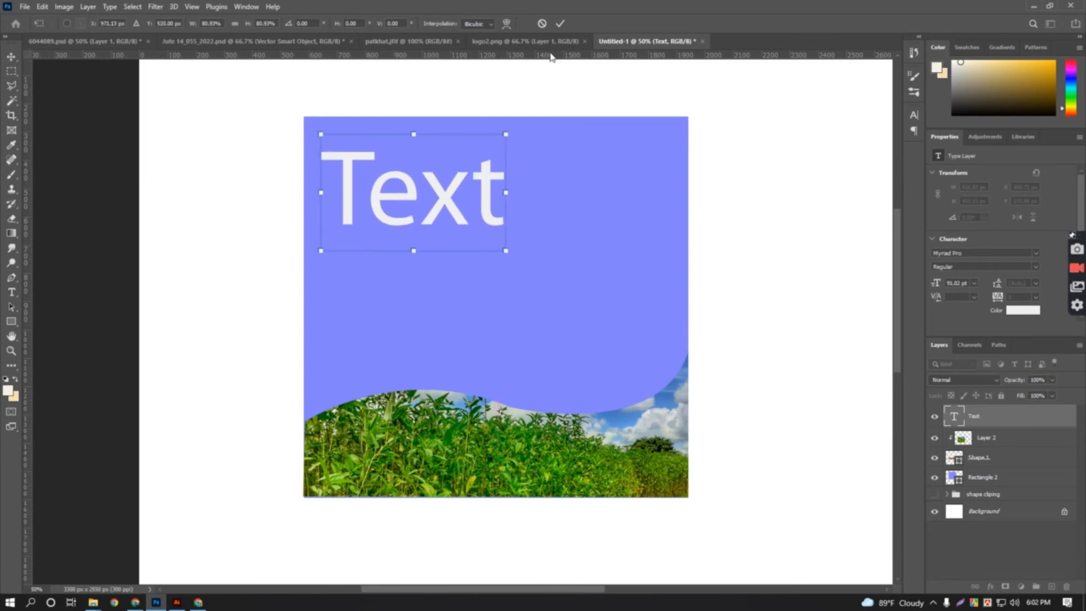
left_click(560, 23)
Duplicate "Text" below and to its right, select the copy's wording for editing, and switch the keyboard layout to Bijoy Classic.
left_click_drag(448, 205, 579, 314)
double_click(579, 315)
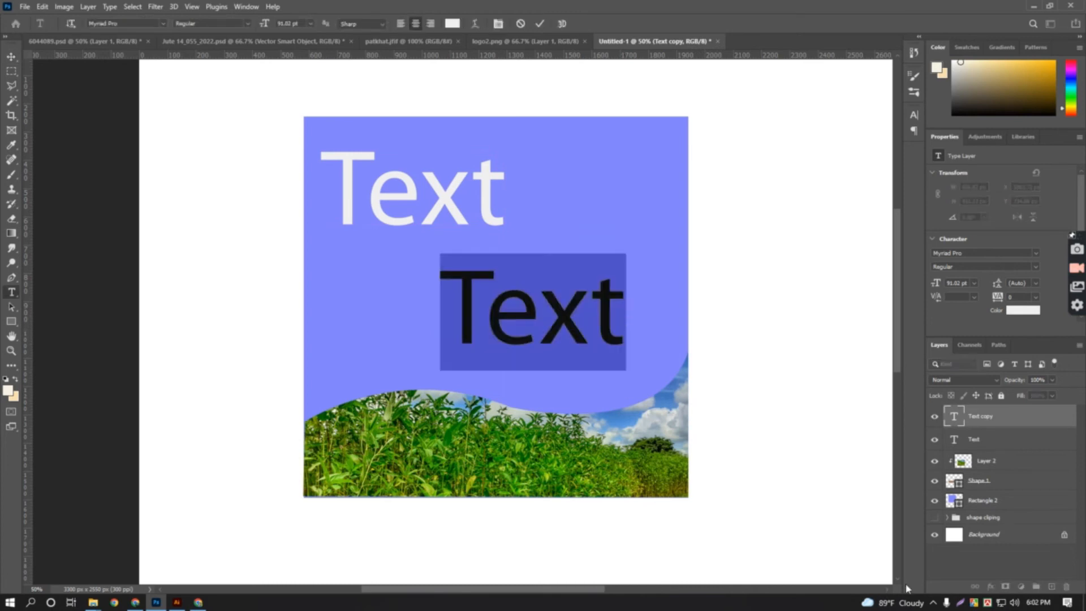
left_click(987, 602)
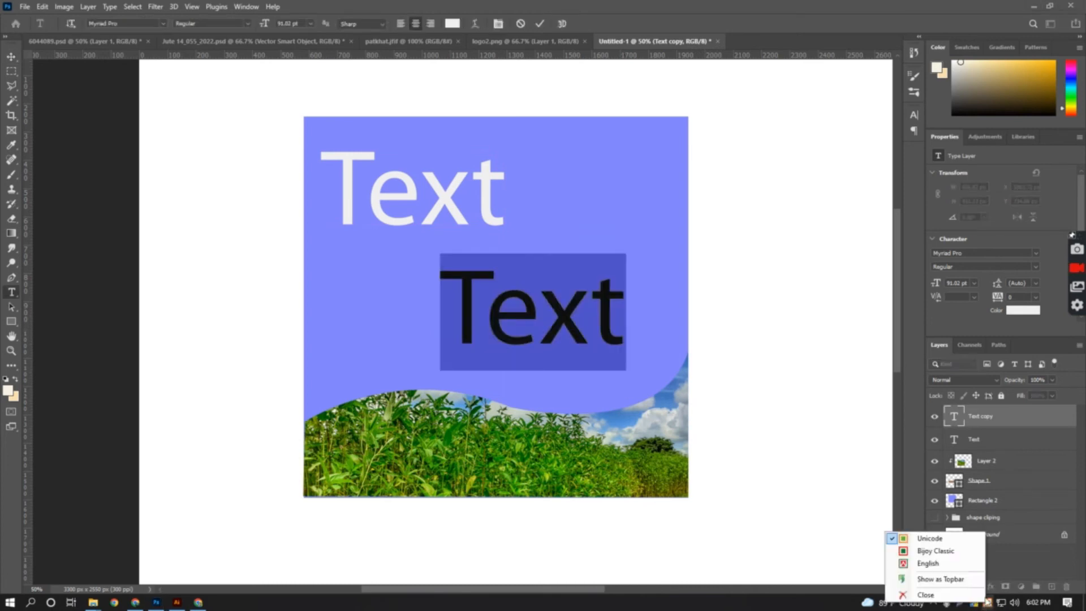
left_click(952, 557)
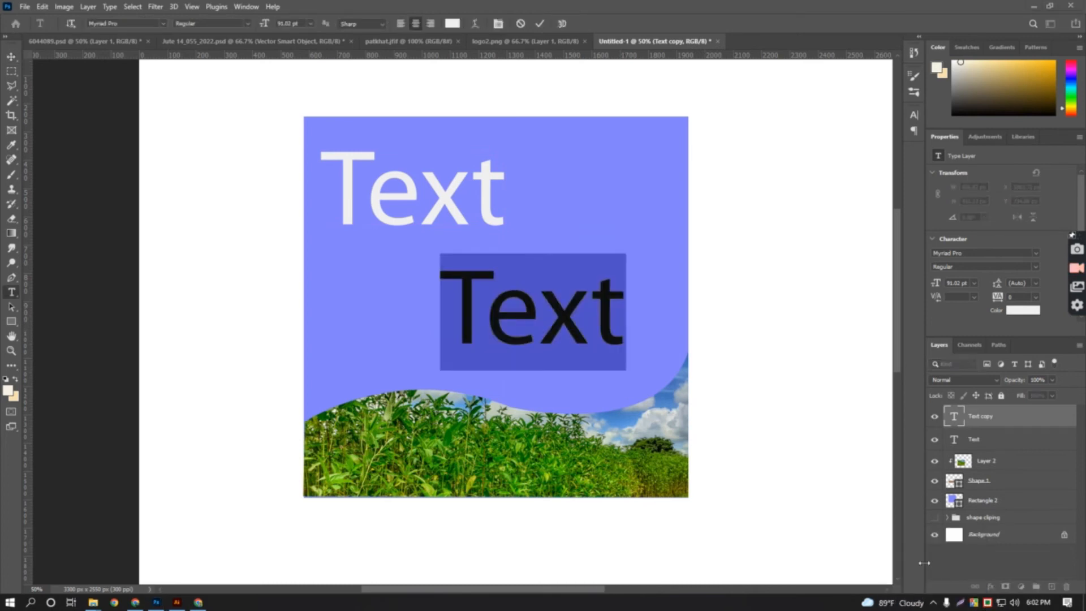
Set the copied text's font to Li Alpona Unicode.
left_click(162, 24)
scroll(247, 448, "down", 6)
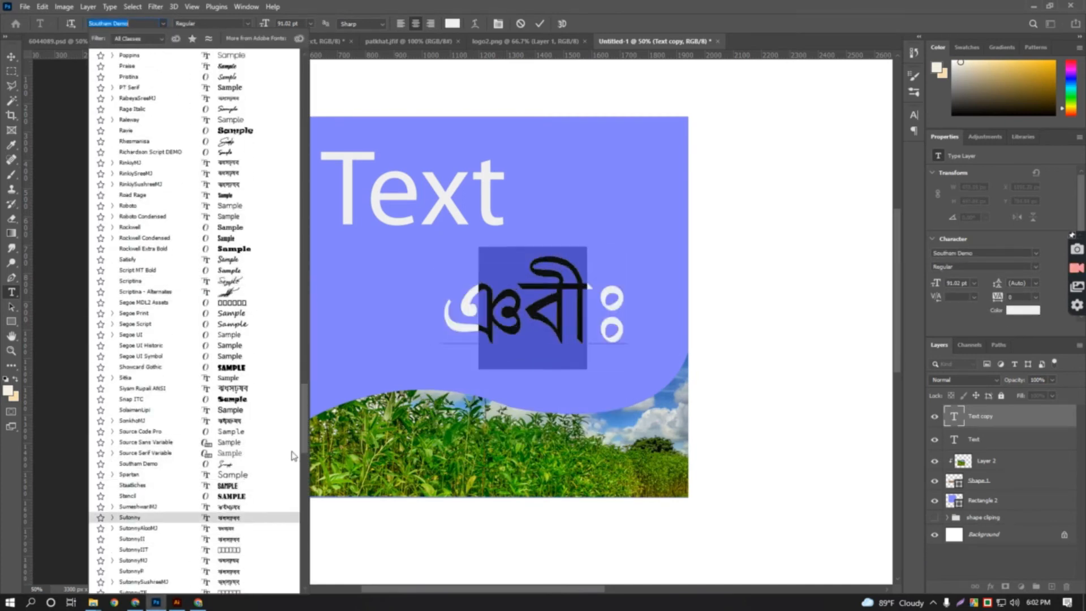
left_click_drag(303, 434, 299, 510)
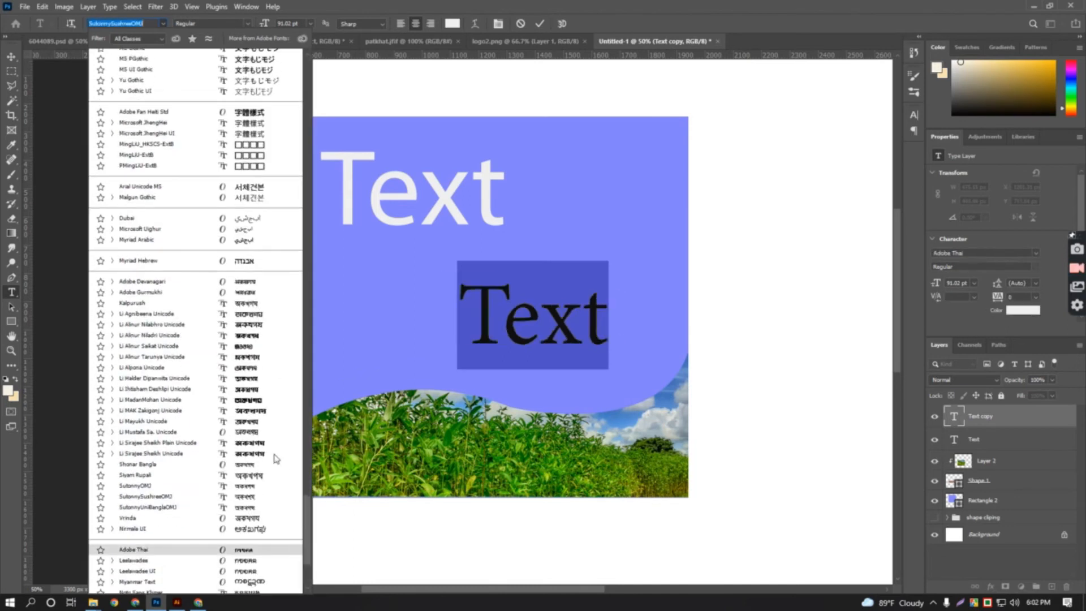
left_click(260, 368)
Replace the copied text's wording with "Avgvi".
left_click(556, 310)
double_click(556, 315)
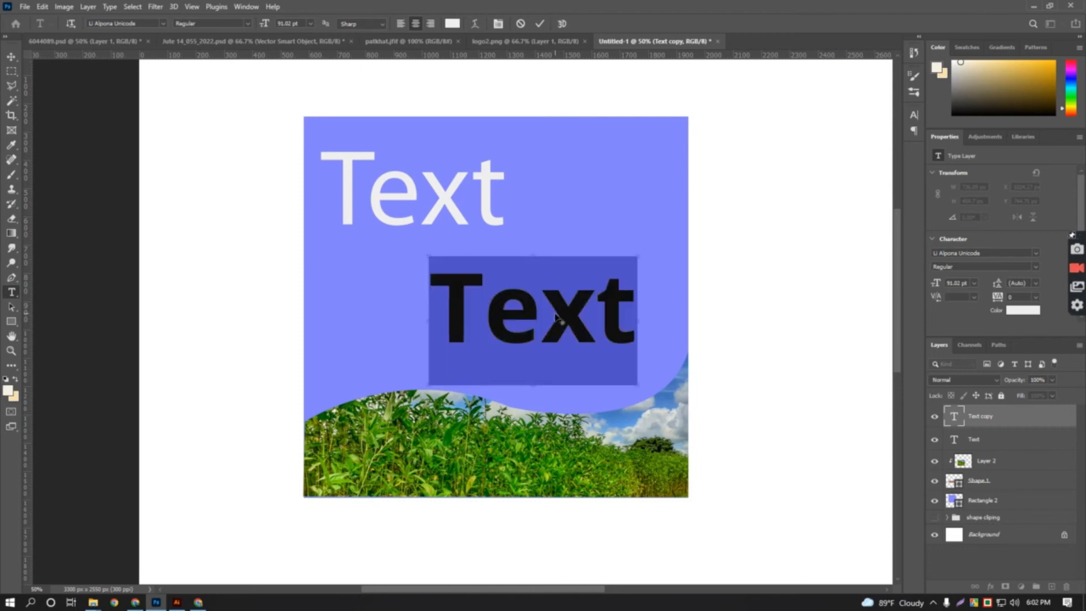
type("Av")
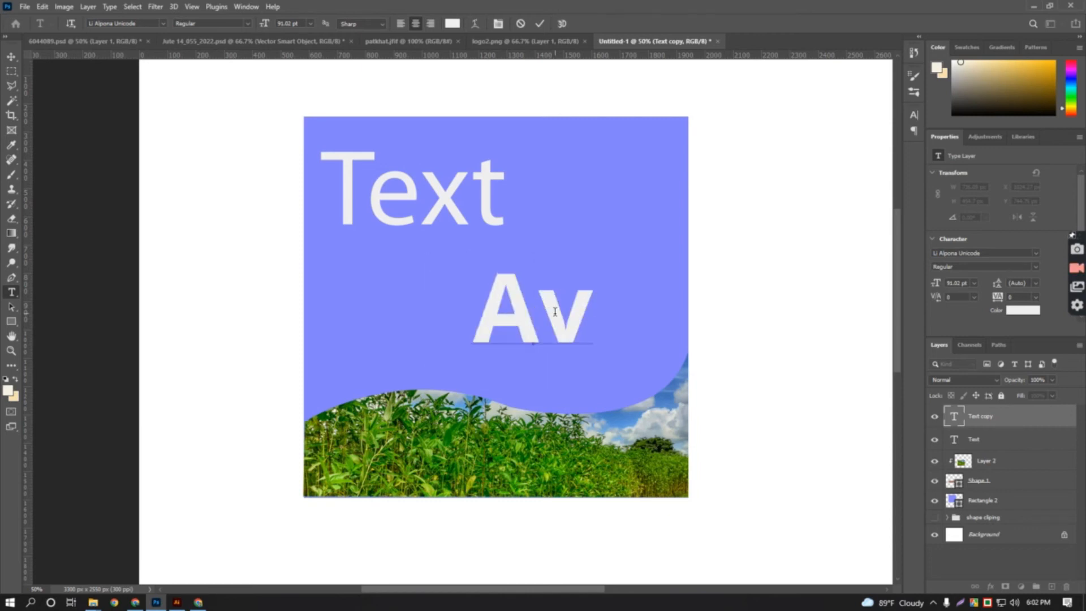
key("BackSpace")
key("BackSpace")
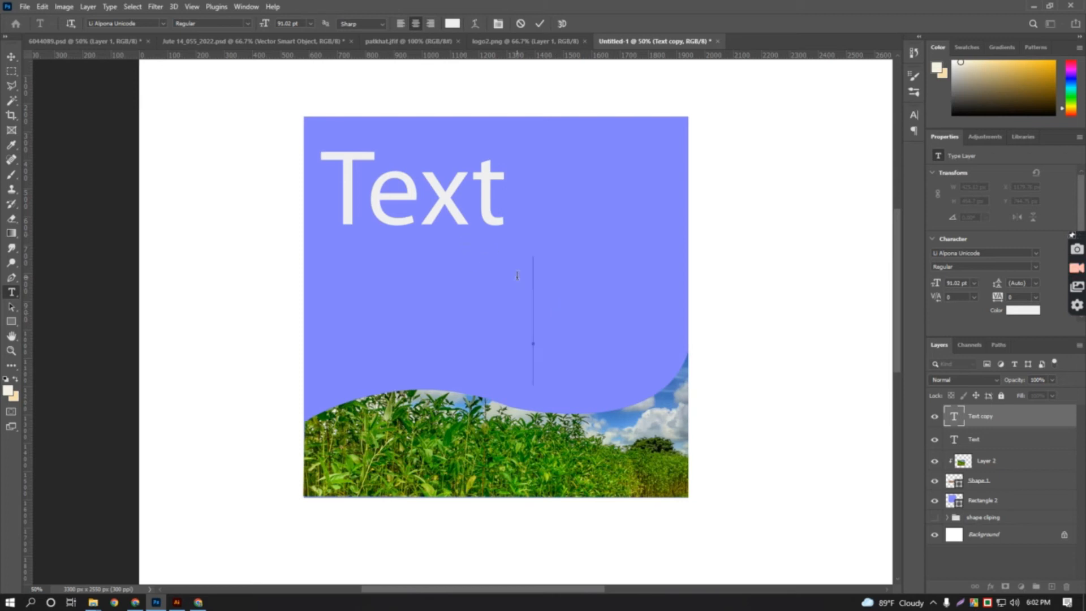
type("Avgvi")
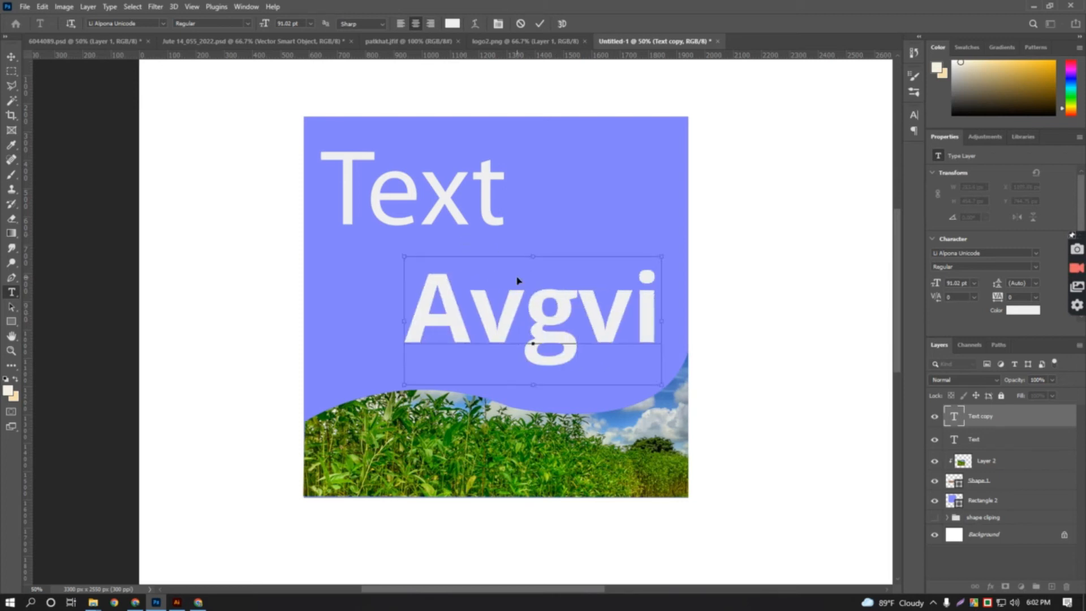
Change the font of "Avgvi" to Li Ador Noirrit ANSI V1 and commit the text.
double_click(516, 276)
left_click(162, 23)
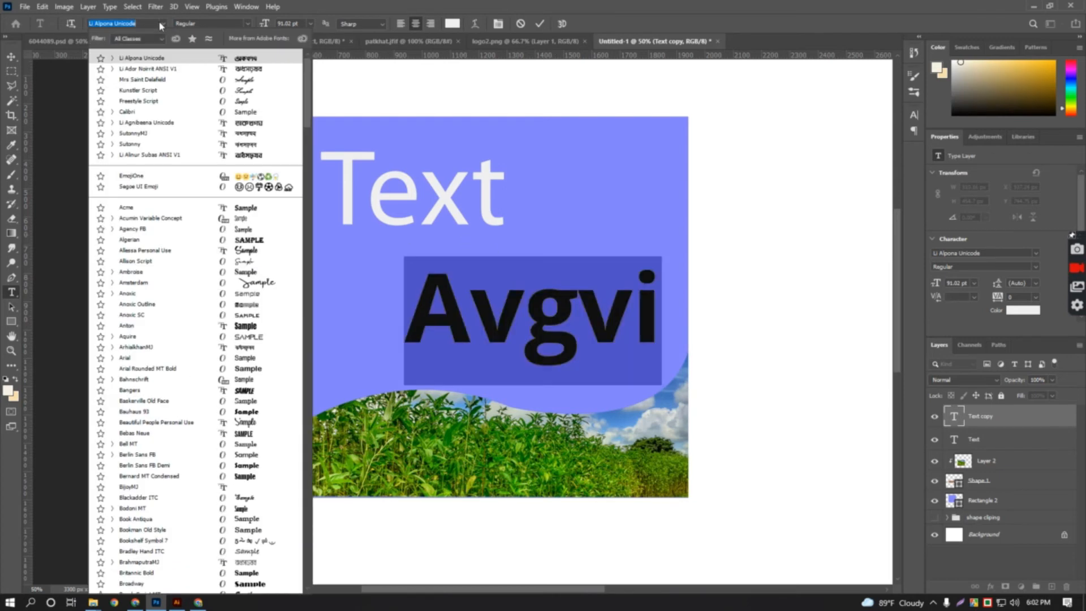
left_click(243, 70)
left_click(578, 305)
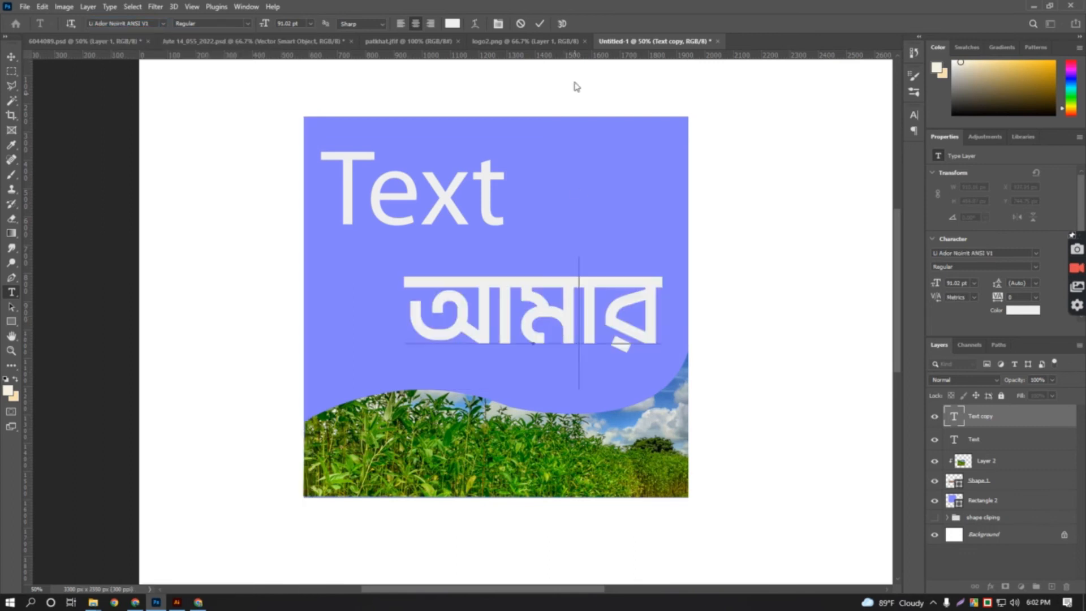
left_click(542, 24)
Shrink the Bengali word and reposition it on the lower-right of the blue area, and nudge the word "Text" slightly down.
key("ctrl+t")
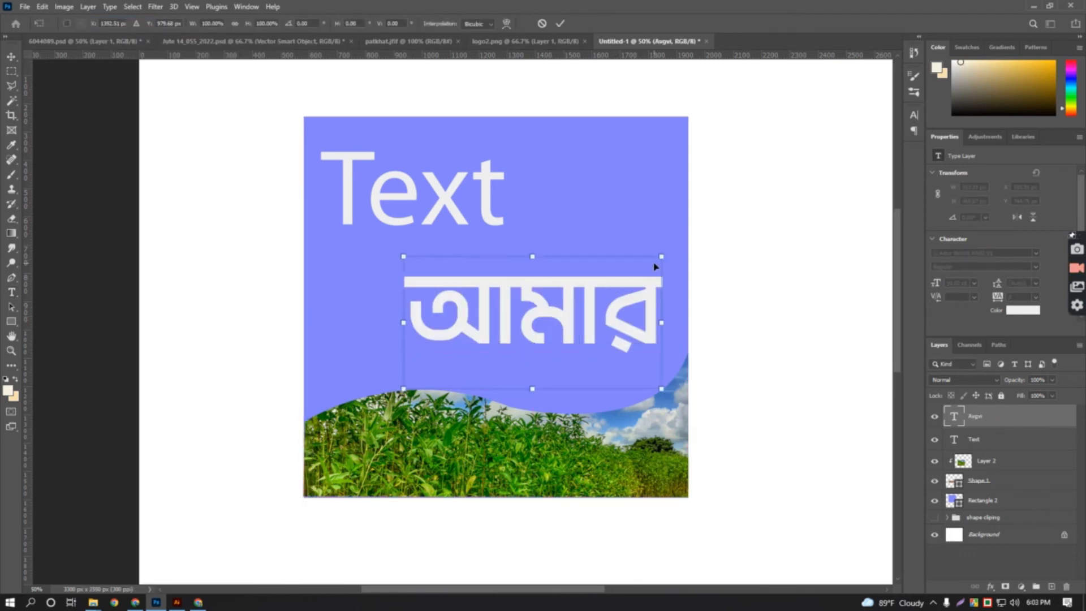
left_click_drag(607, 269, 606, 271)
left_click_drag(590, 320, 618, 303)
left_click(560, 23)
key("v")
left_click_drag(484, 204, 483, 214)
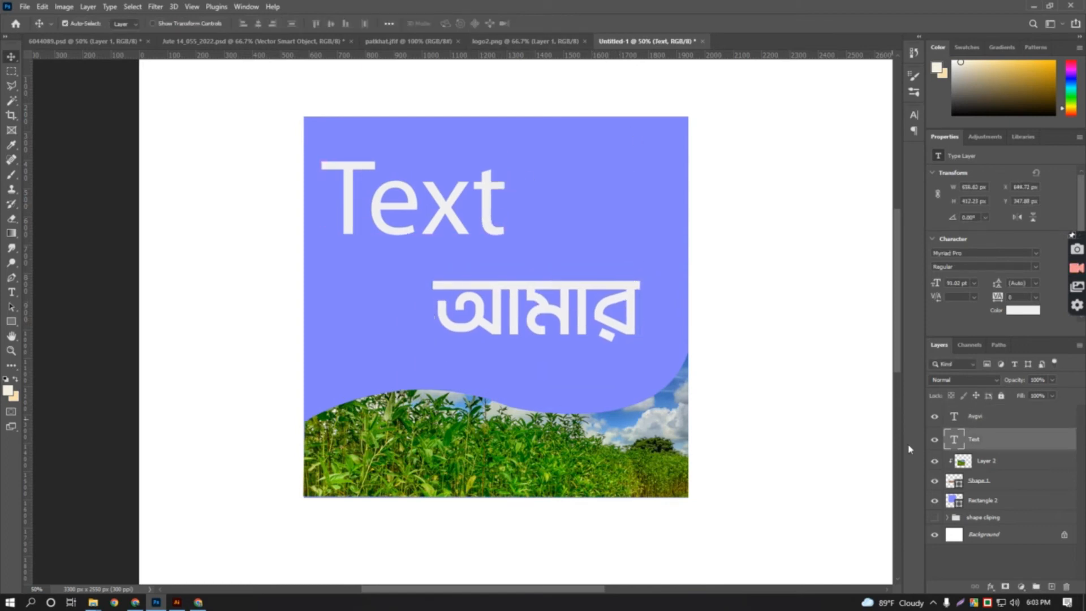
Rasterize the "Avgvi" type layer holding the Bengali word, and check it by toggling its visibility.
left_click(983, 418)
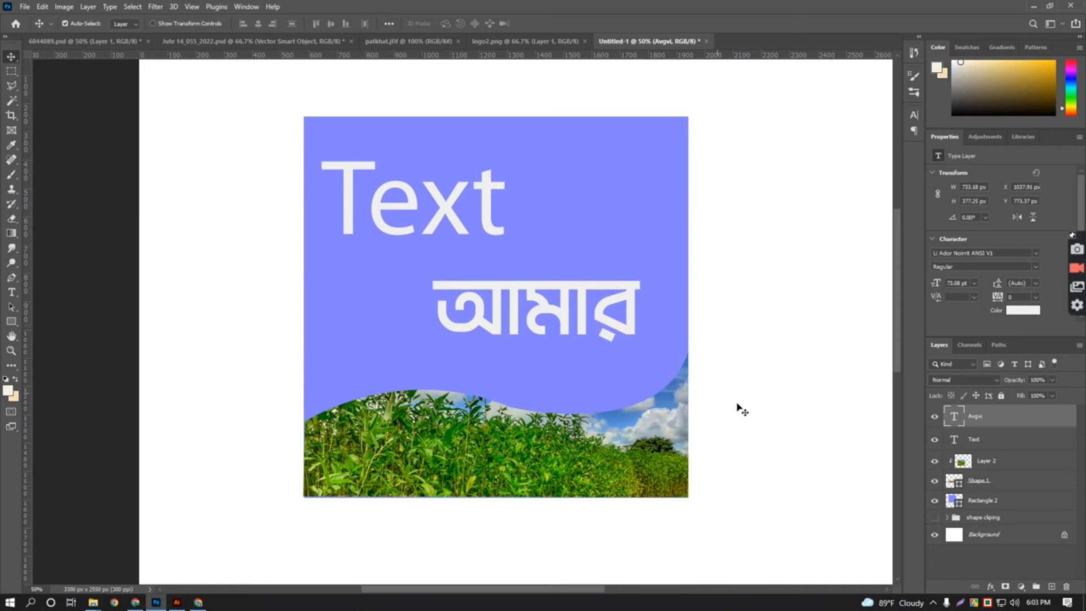
right_click(998, 422)
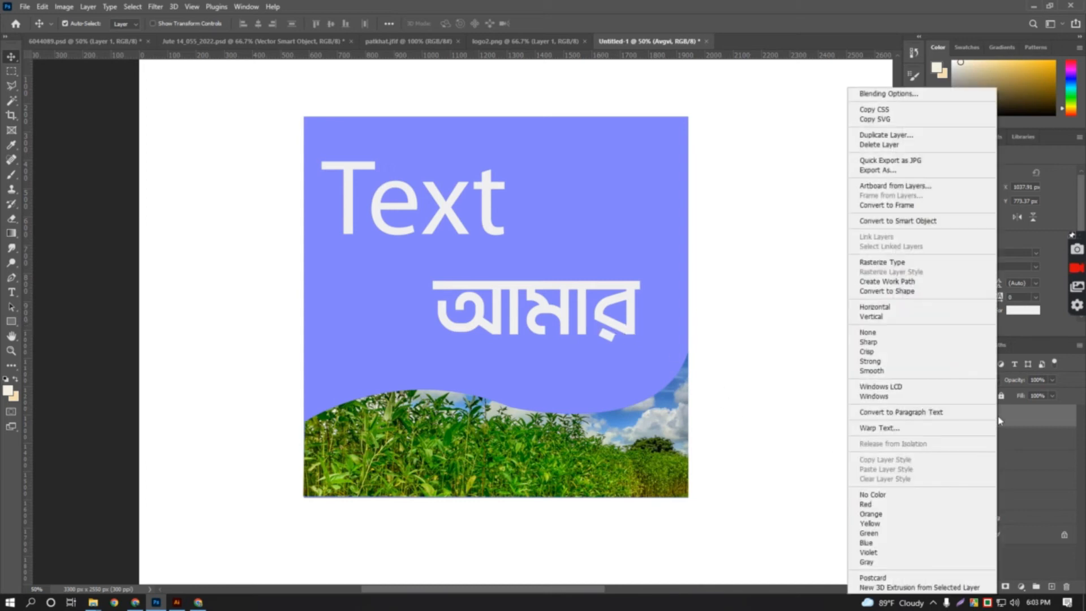
left_click(888, 266)
left_click(934, 415)
left_click(933, 415)
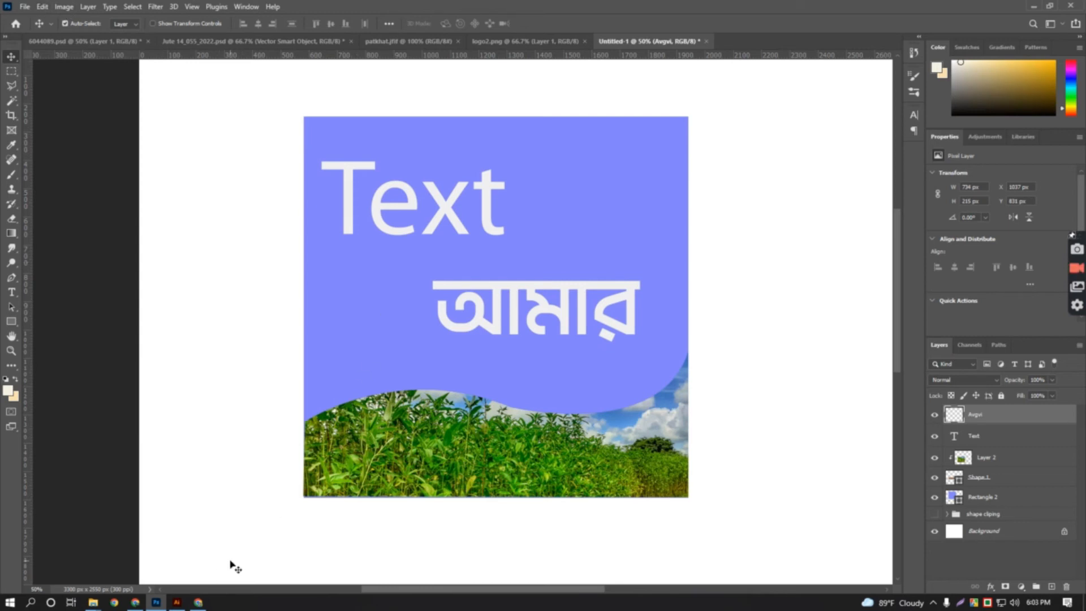
left_click(25, 8)
left_click(35, 29)
scroll(451, 298, "down", 15)
scroll(431, 343, "down", 10)
left_click_drag(529, 151, 526, 227)
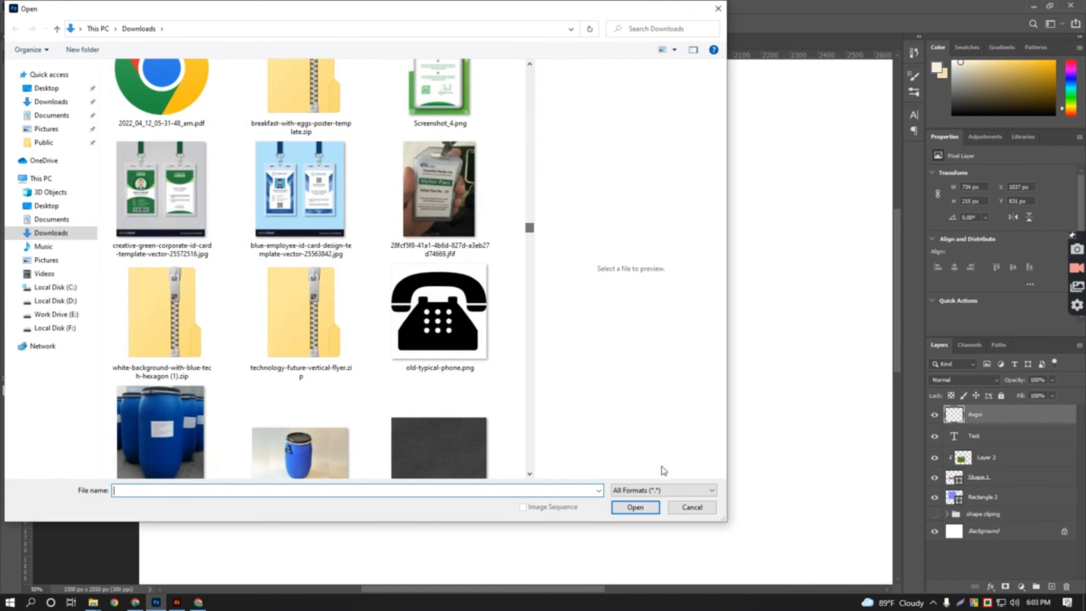
left_click(692, 506)
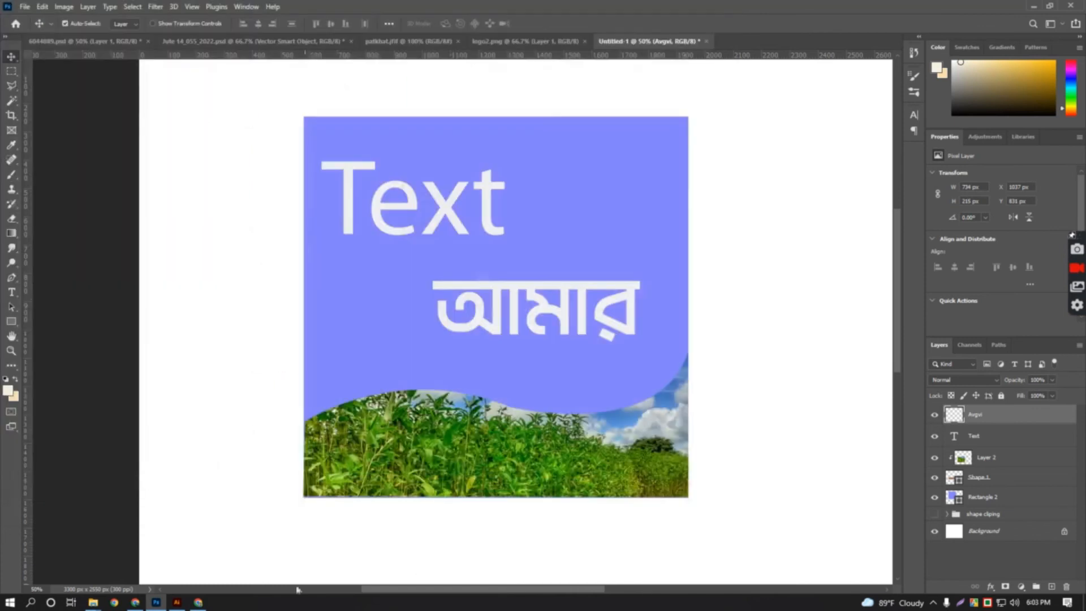
Switch to Chrome and search Google Images for "flower".
left_click(198, 603)
left_click(210, 33)
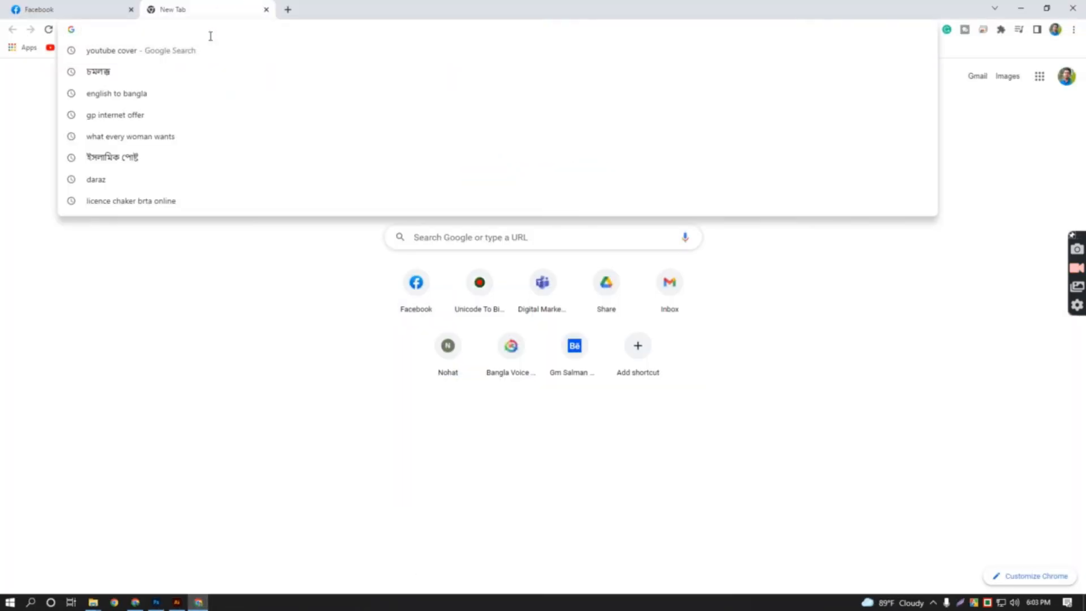
type("দে")
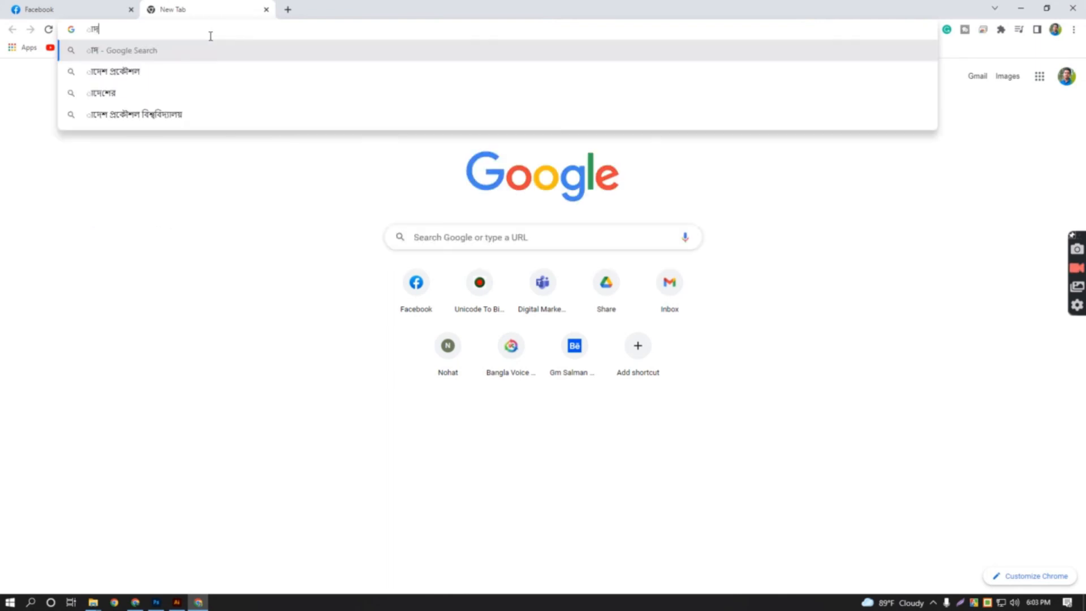
key("ctrl+a")
type("d")
key("BackSpace")
type("flo")
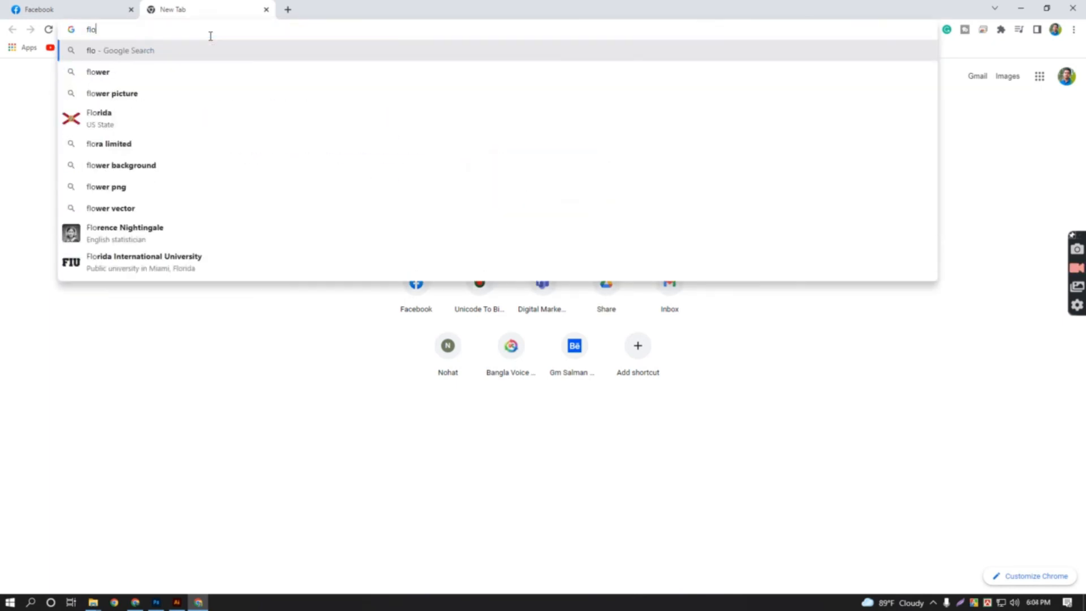
left_click(126, 72)
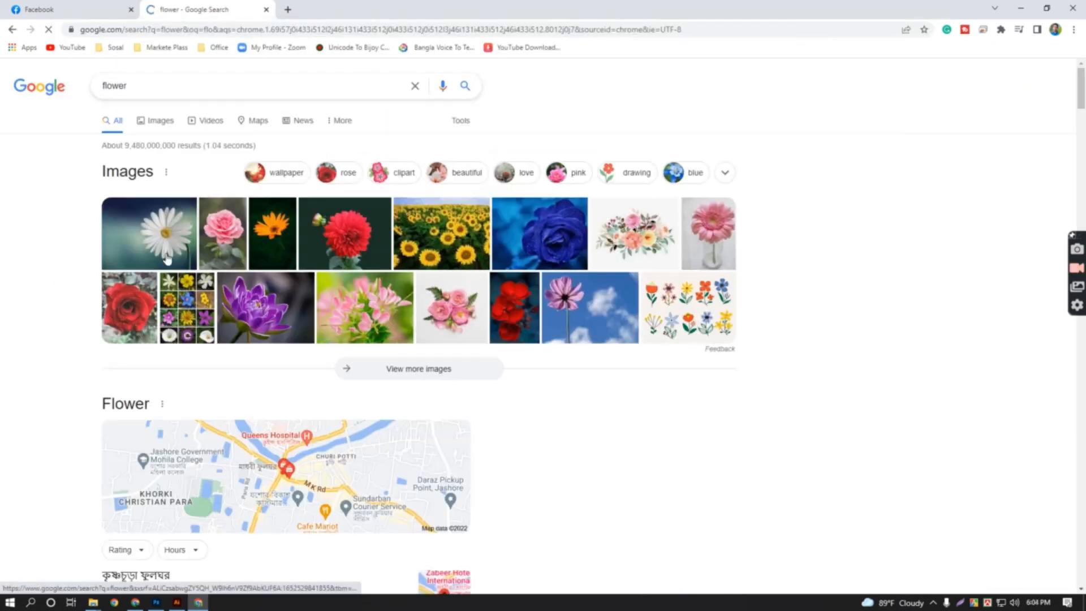
left_click(153, 128)
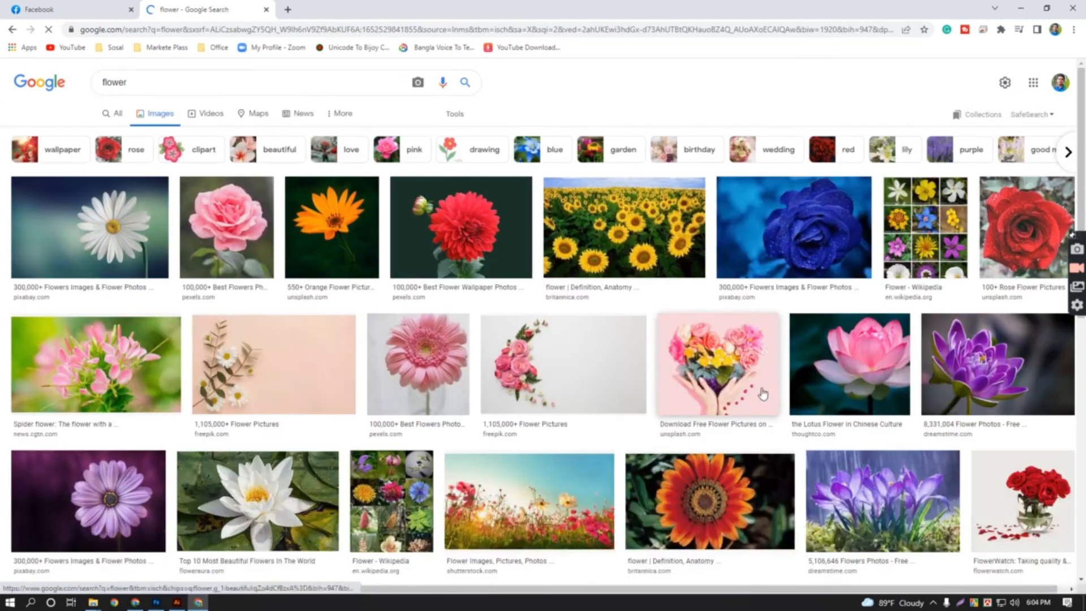
Open the preview of the Britannica sunflower field photo among the image results.
left_click(659, 249)
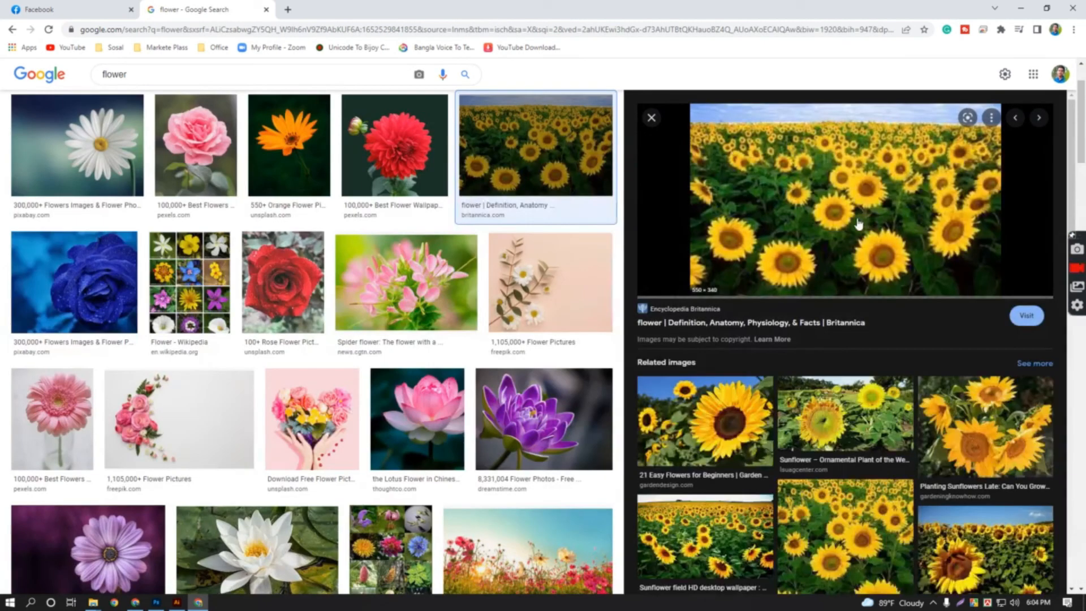
scroll(858, 228, "down", 2)
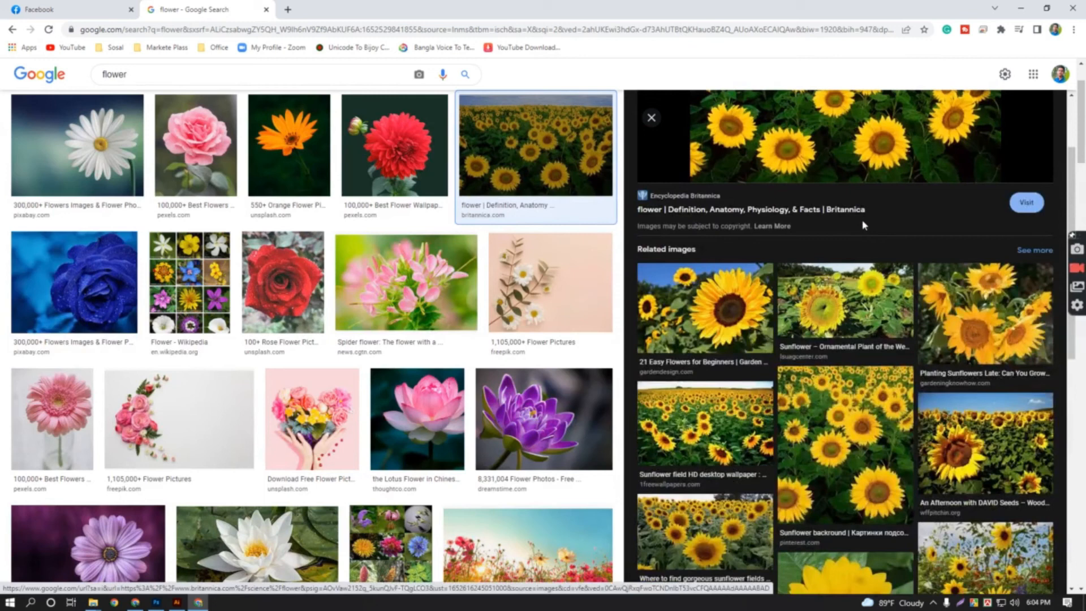
scroll(863, 225, "up", 2)
right_click(833, 172)
left_click(873, 308)
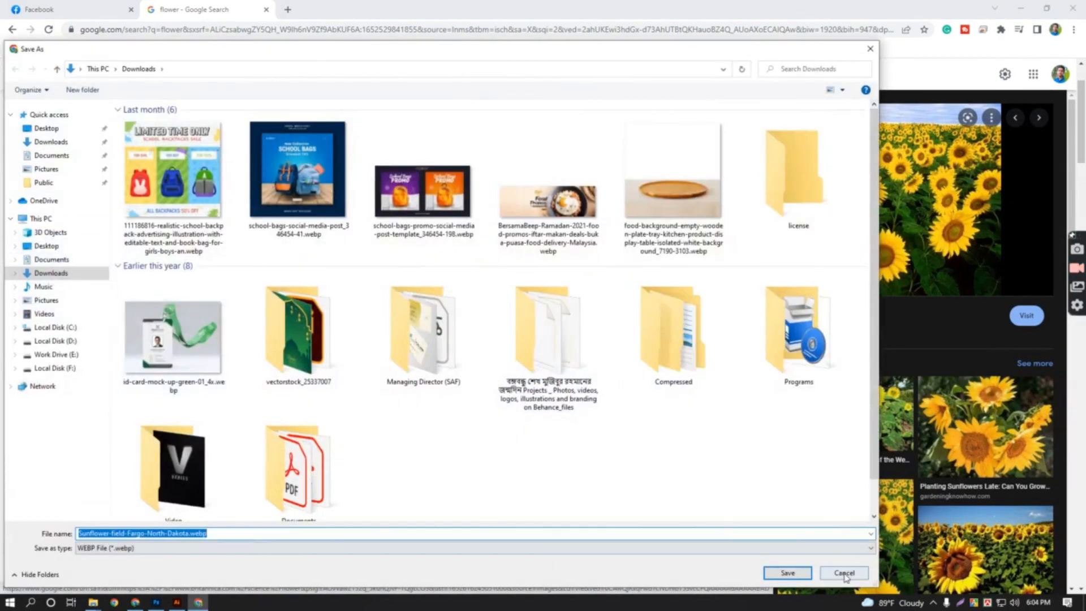
left_click(844, 572)
Look through the flower results and show the full set of images related to the sunflower field photo.
scroll(854, 478, "down", 6)
scroll(399, 370, "down", 5)
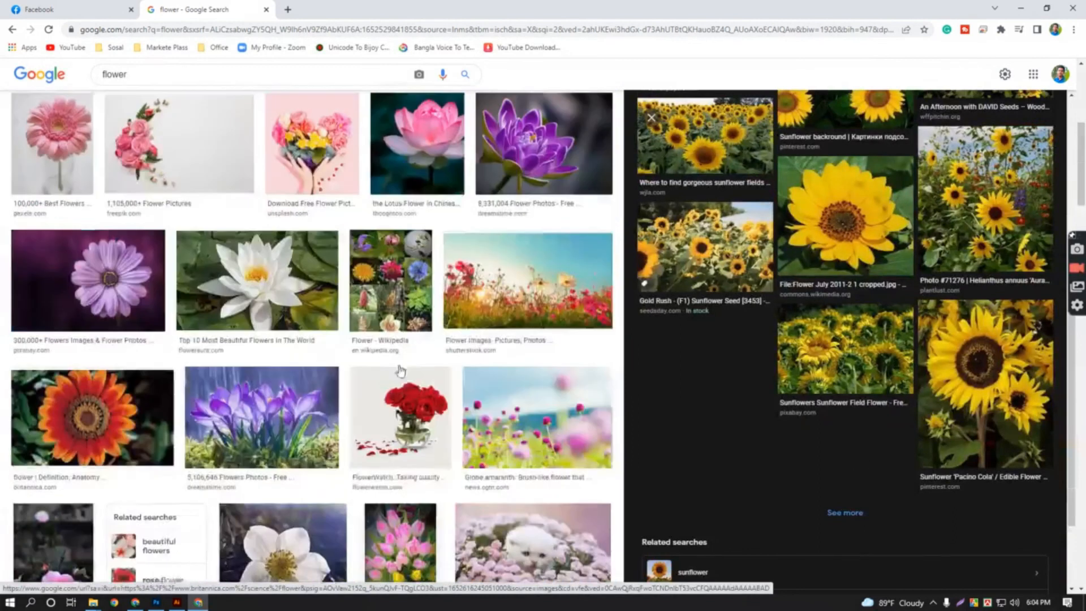
scroll(399, 371, "down", 3)
scroll(899, 309, "down", 2)
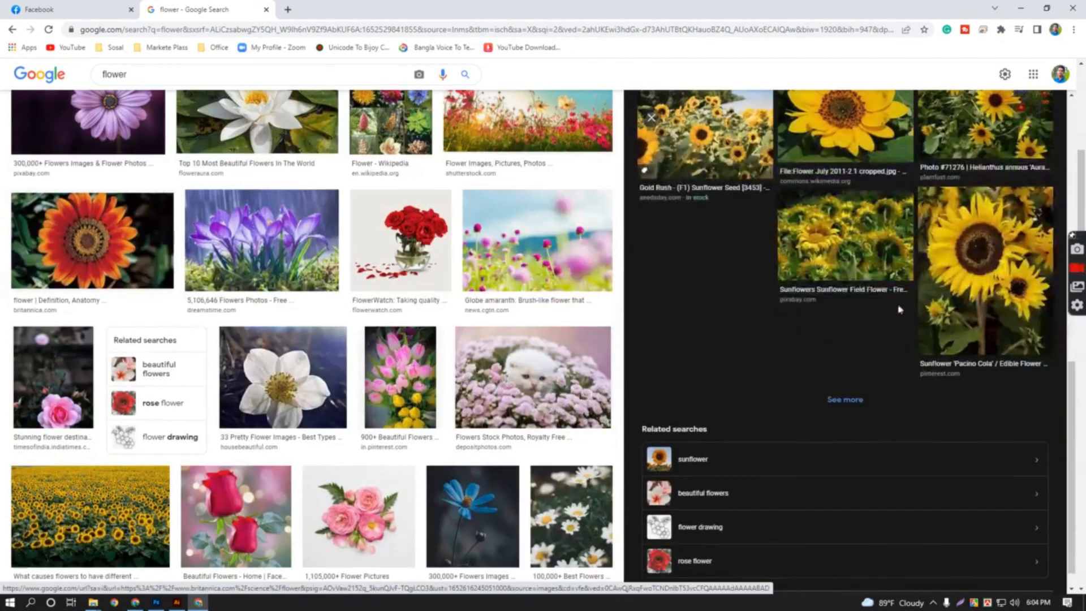
left_click(847, 401)
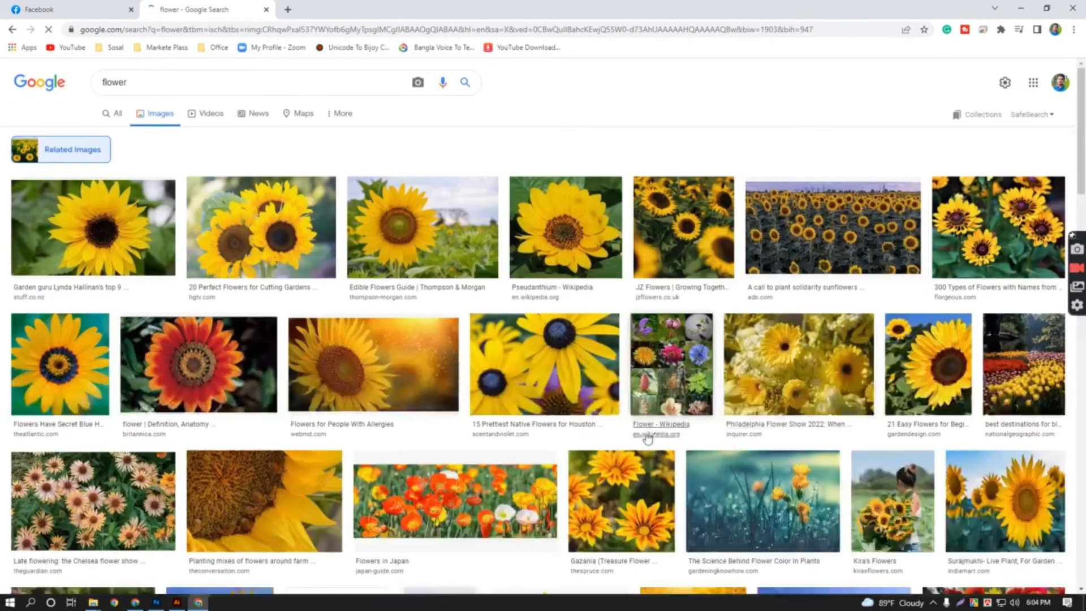
Pick the "Flowers in Japan" poppy photo from the related images and save it to Downloads as a JPEG.
scroll(648, 438, "down", 3)
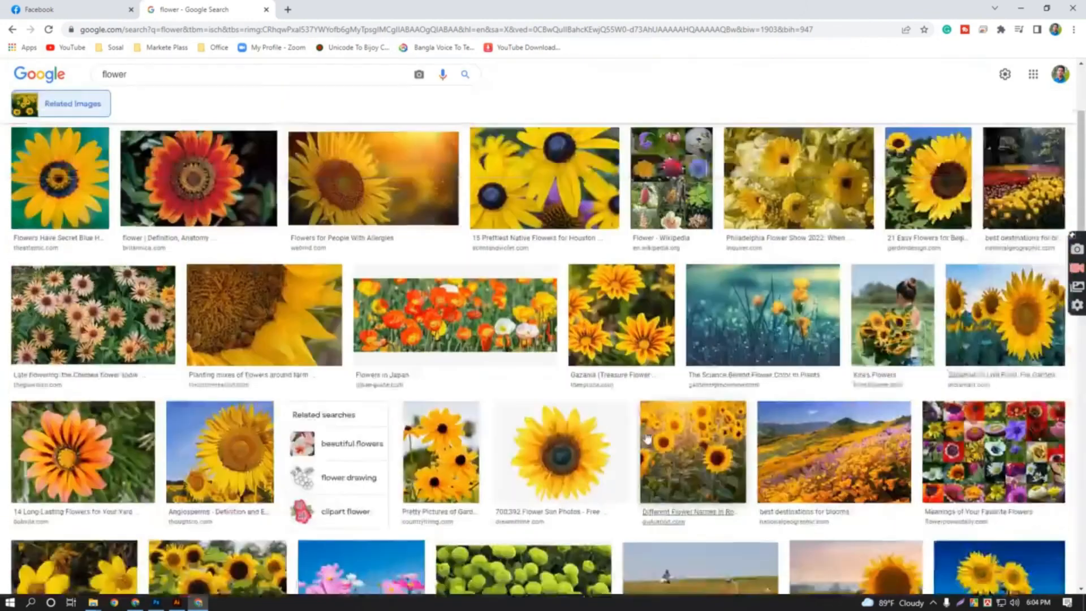
scroll(647, 438, "up", 3)
scroll(648, 439, "down", 2)
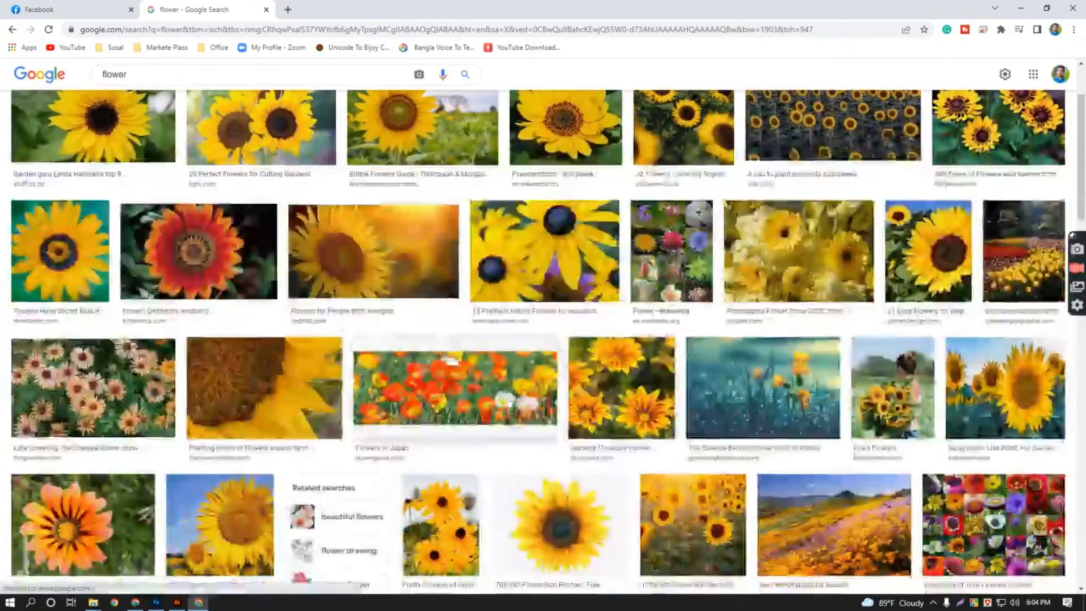
left_click(455, 387)
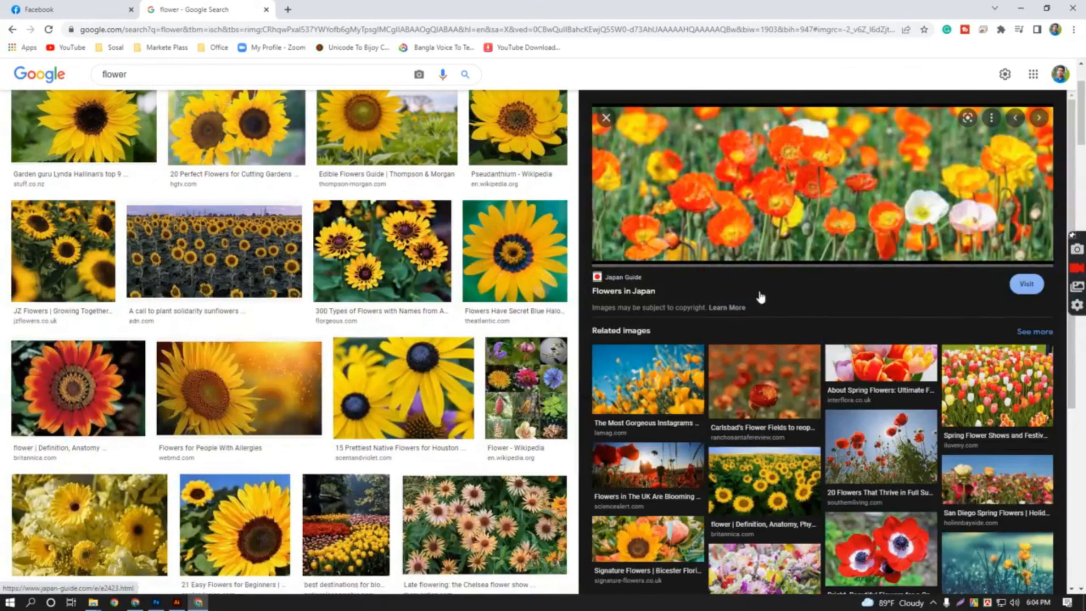
right_click(761, 173)
left_click(793, 310)
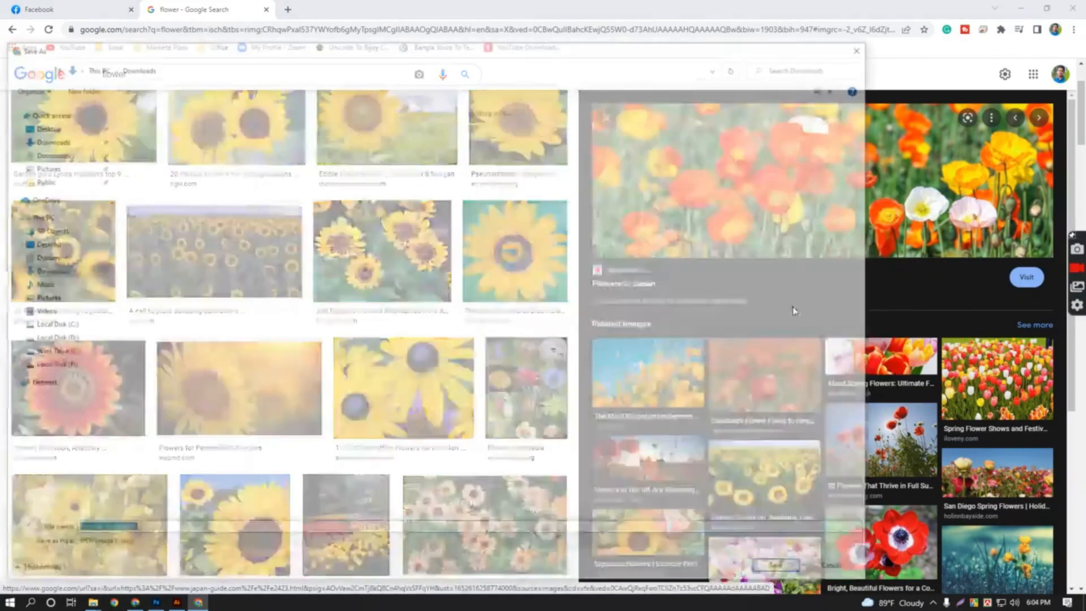
left_click(796, 572)
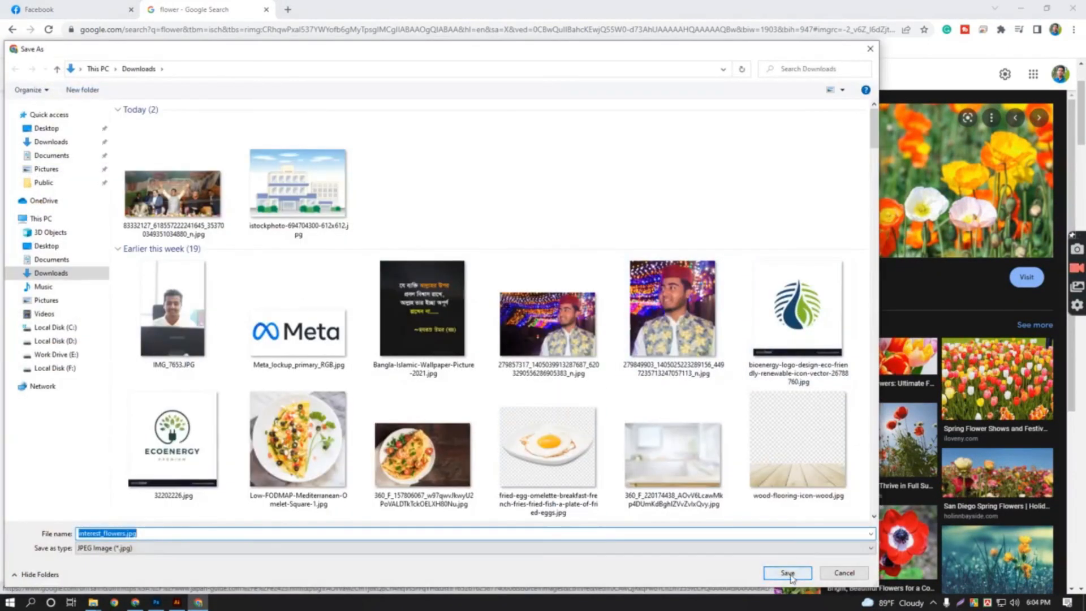
Switch back to Photoshop and open interest_flowers.jpg from Downloads.
left_click(156, 602)
left_click(25, 7)
left_click(45, 29)
left_click(151, 173)
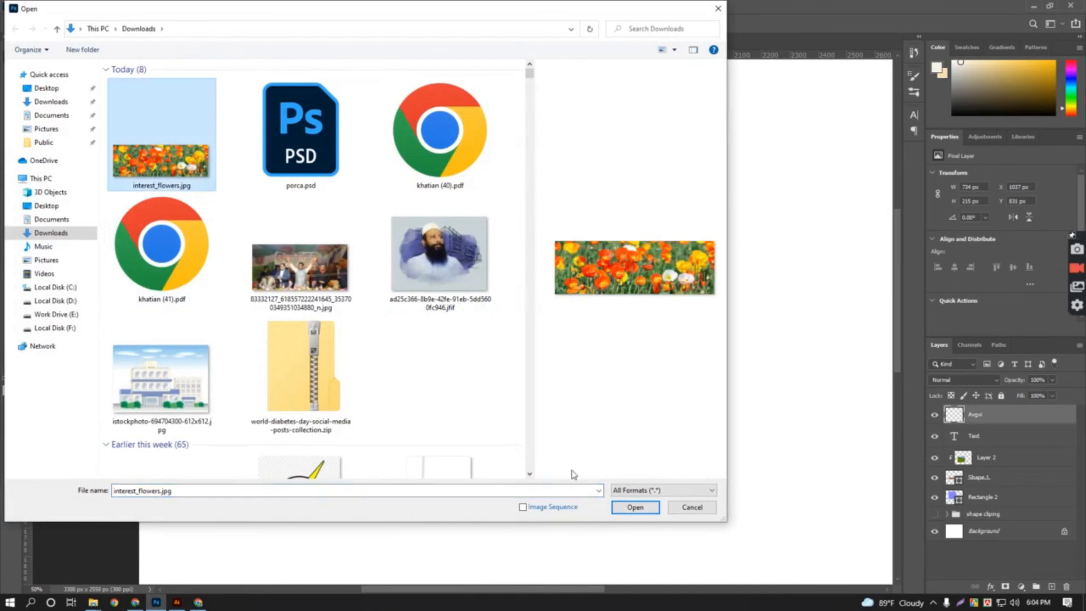
left_click(632, 508)
Bring the flower photo into the Untitled-1 document and scale it to about 935 × 312 px, covering the Bengali word.
left_click_drag(469, 315, 497, 287)
left_click_drag(603, 300, 548, 319)
key("ctrl+t")
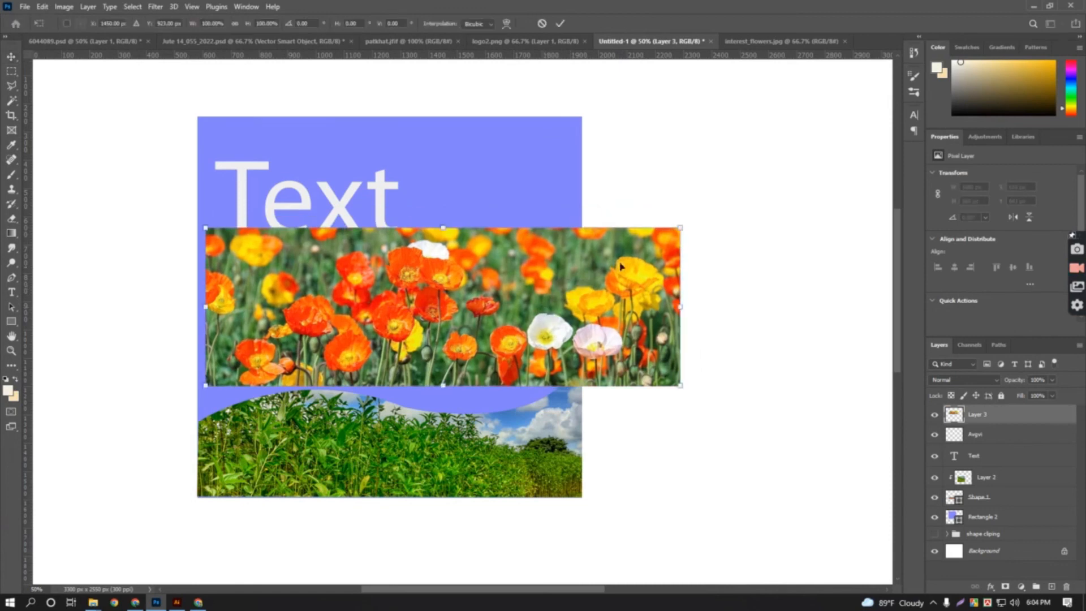
left_click_drag(681, 227, 470, 298)
left_click_drag(415, 365, 508, 339)
left_click(560, 23)
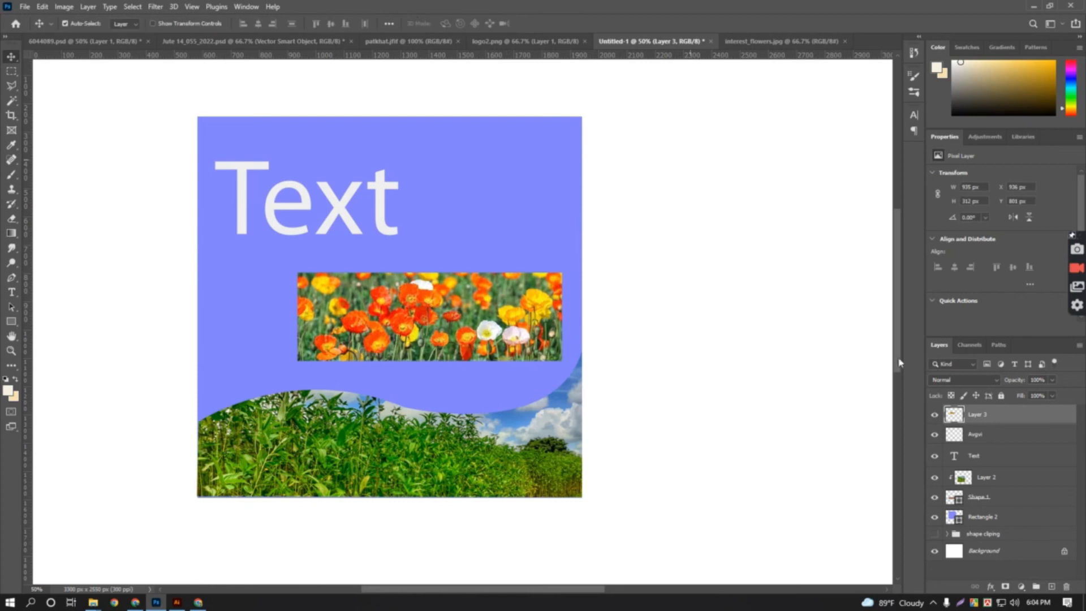
Create a clipping mask that clips the flower photo on Layer 3 to the Bengali word layer "Avgvi".
right_click(997, 416)
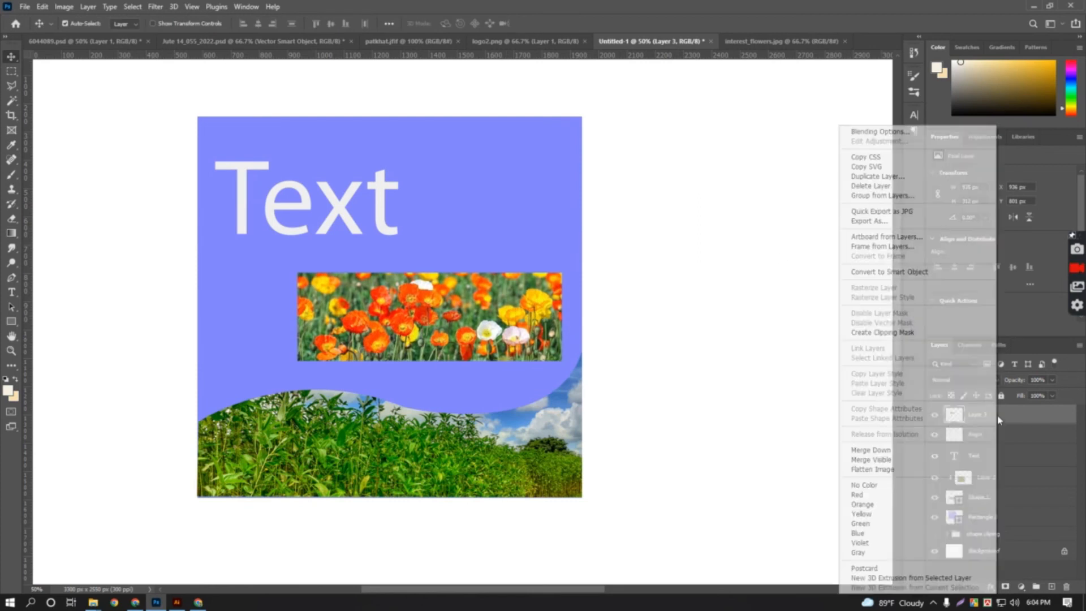
left_click(883, 332)
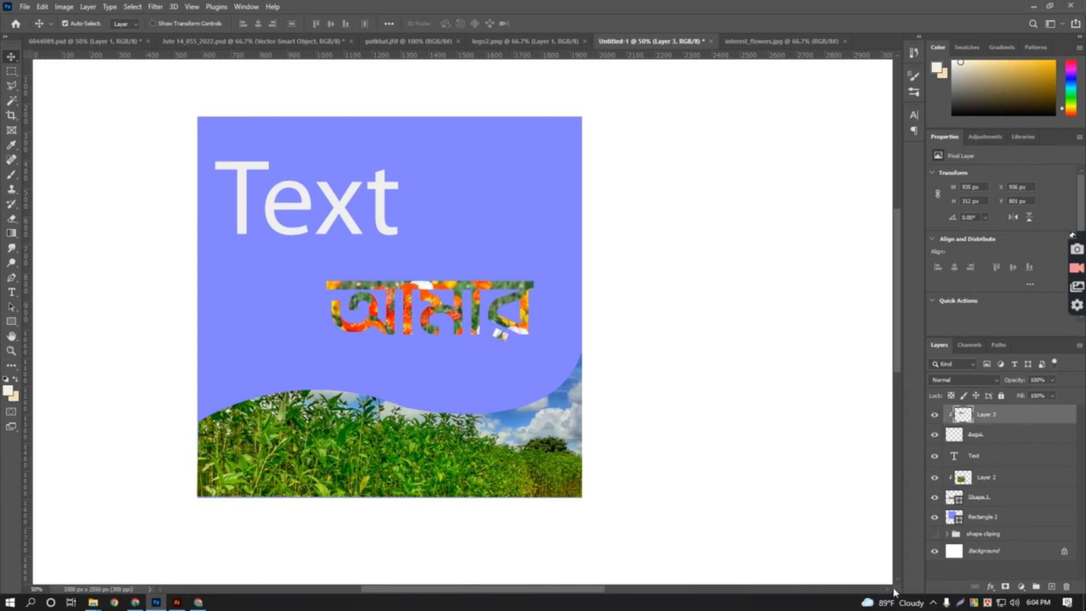
left_click(993, 436)
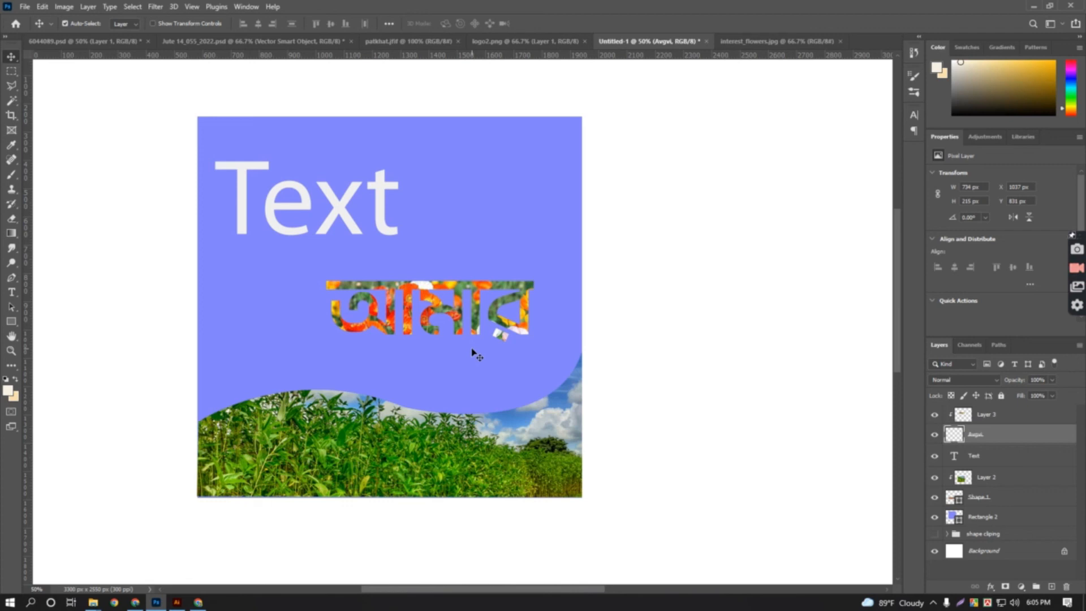
Toggle the "Text" layer's visibility, duplicate the layer several times, and undo the duplicates.
left_click(970, 457)
left_click(937, 457)
left_click(936, 457)
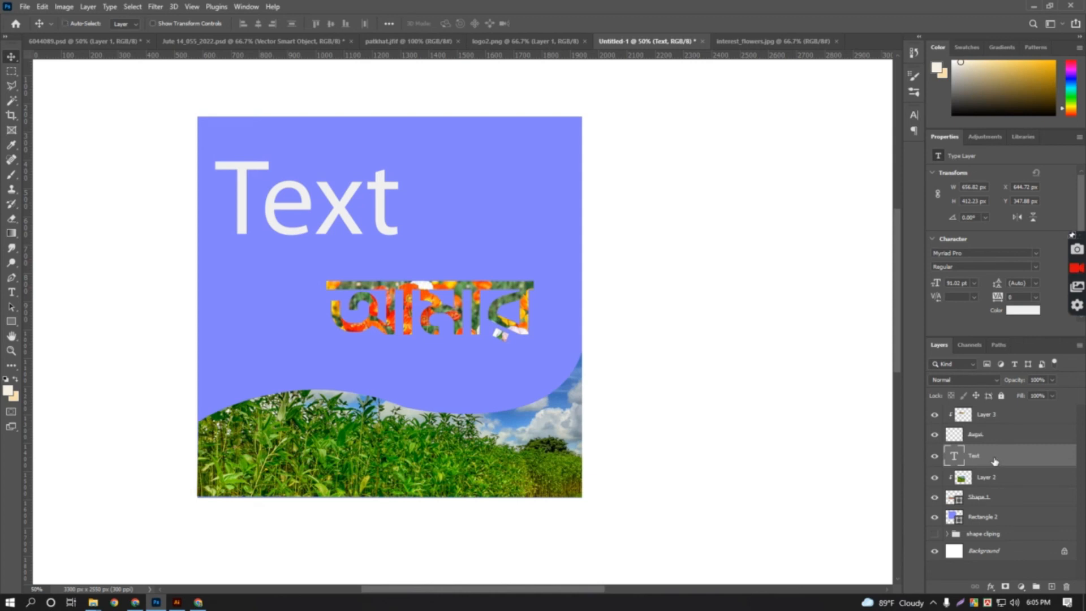
key("ctrl+j")
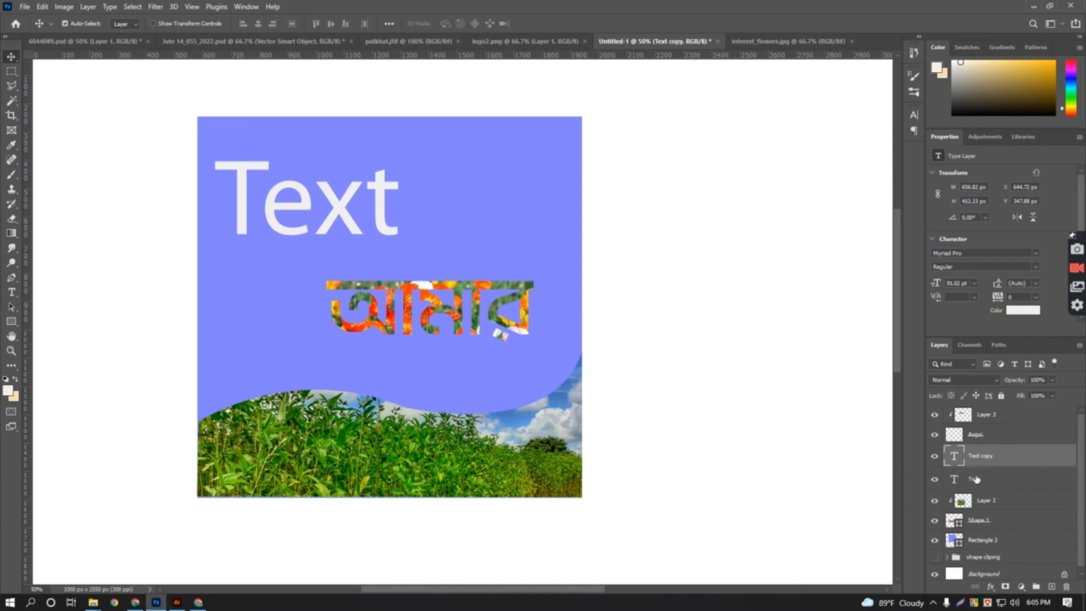
left_click(977, 479)
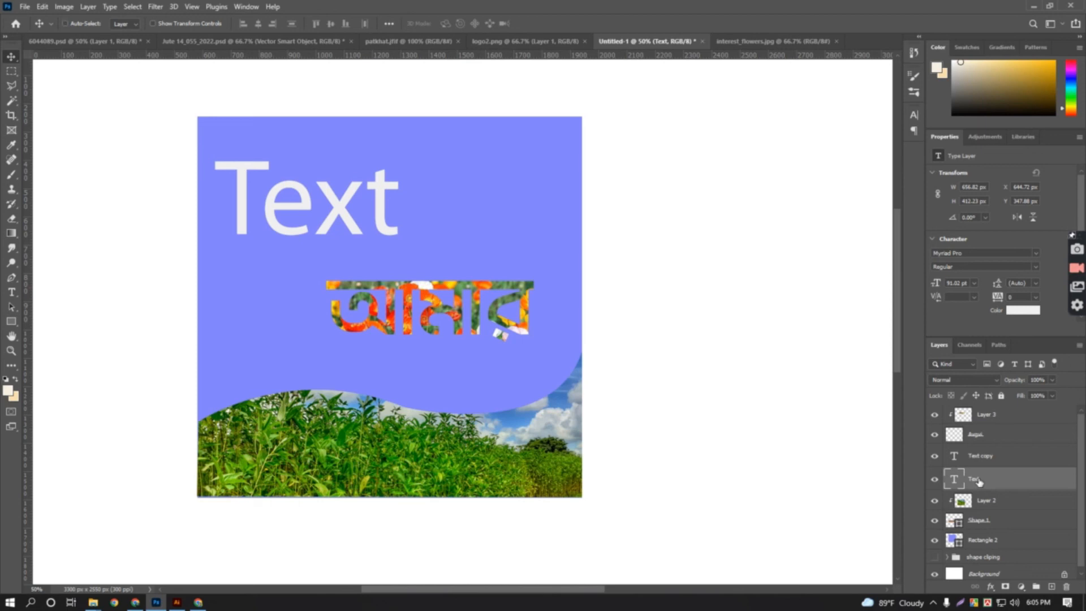
key("ctrl+j")
key("ctrl+j")
key("ctrl+j")
key("ctrl+z")
key("ctrl+z")
key("ctrl+z")
key("ctrl+z")
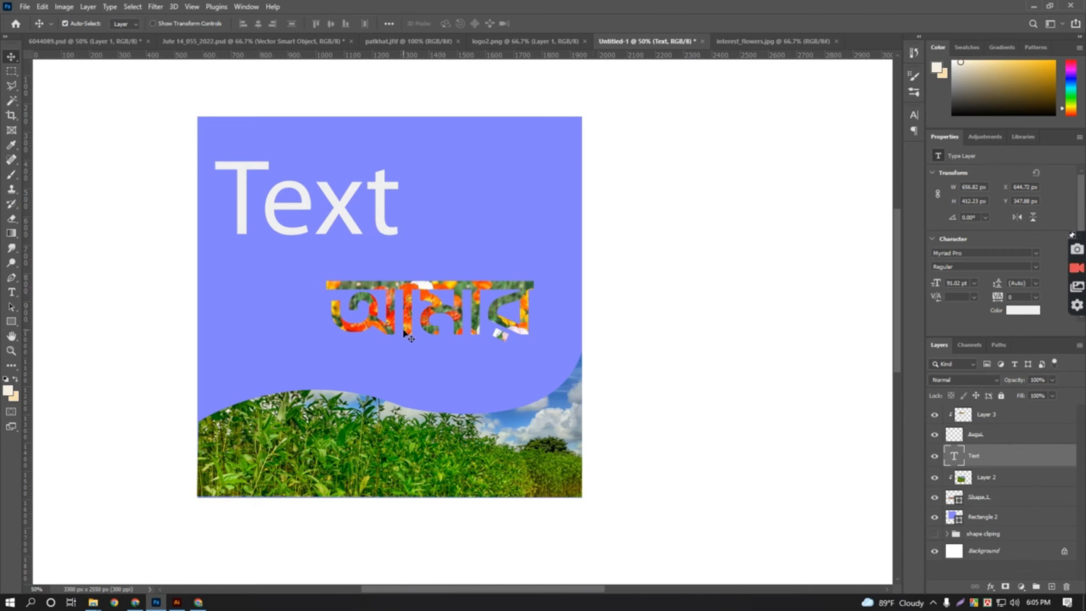
left_click_drag(399, 345, 463, 360)
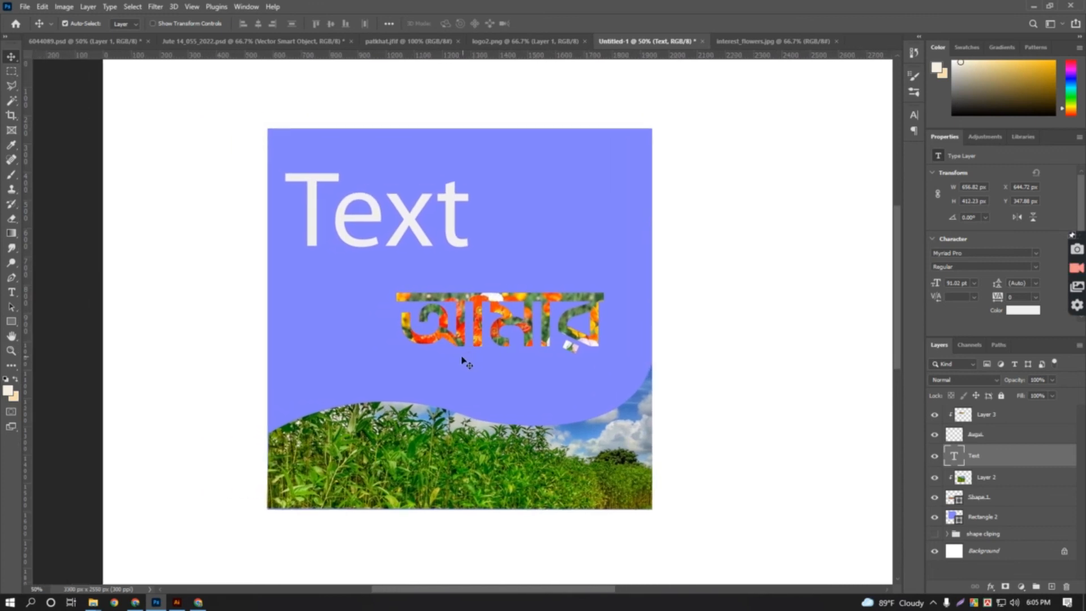